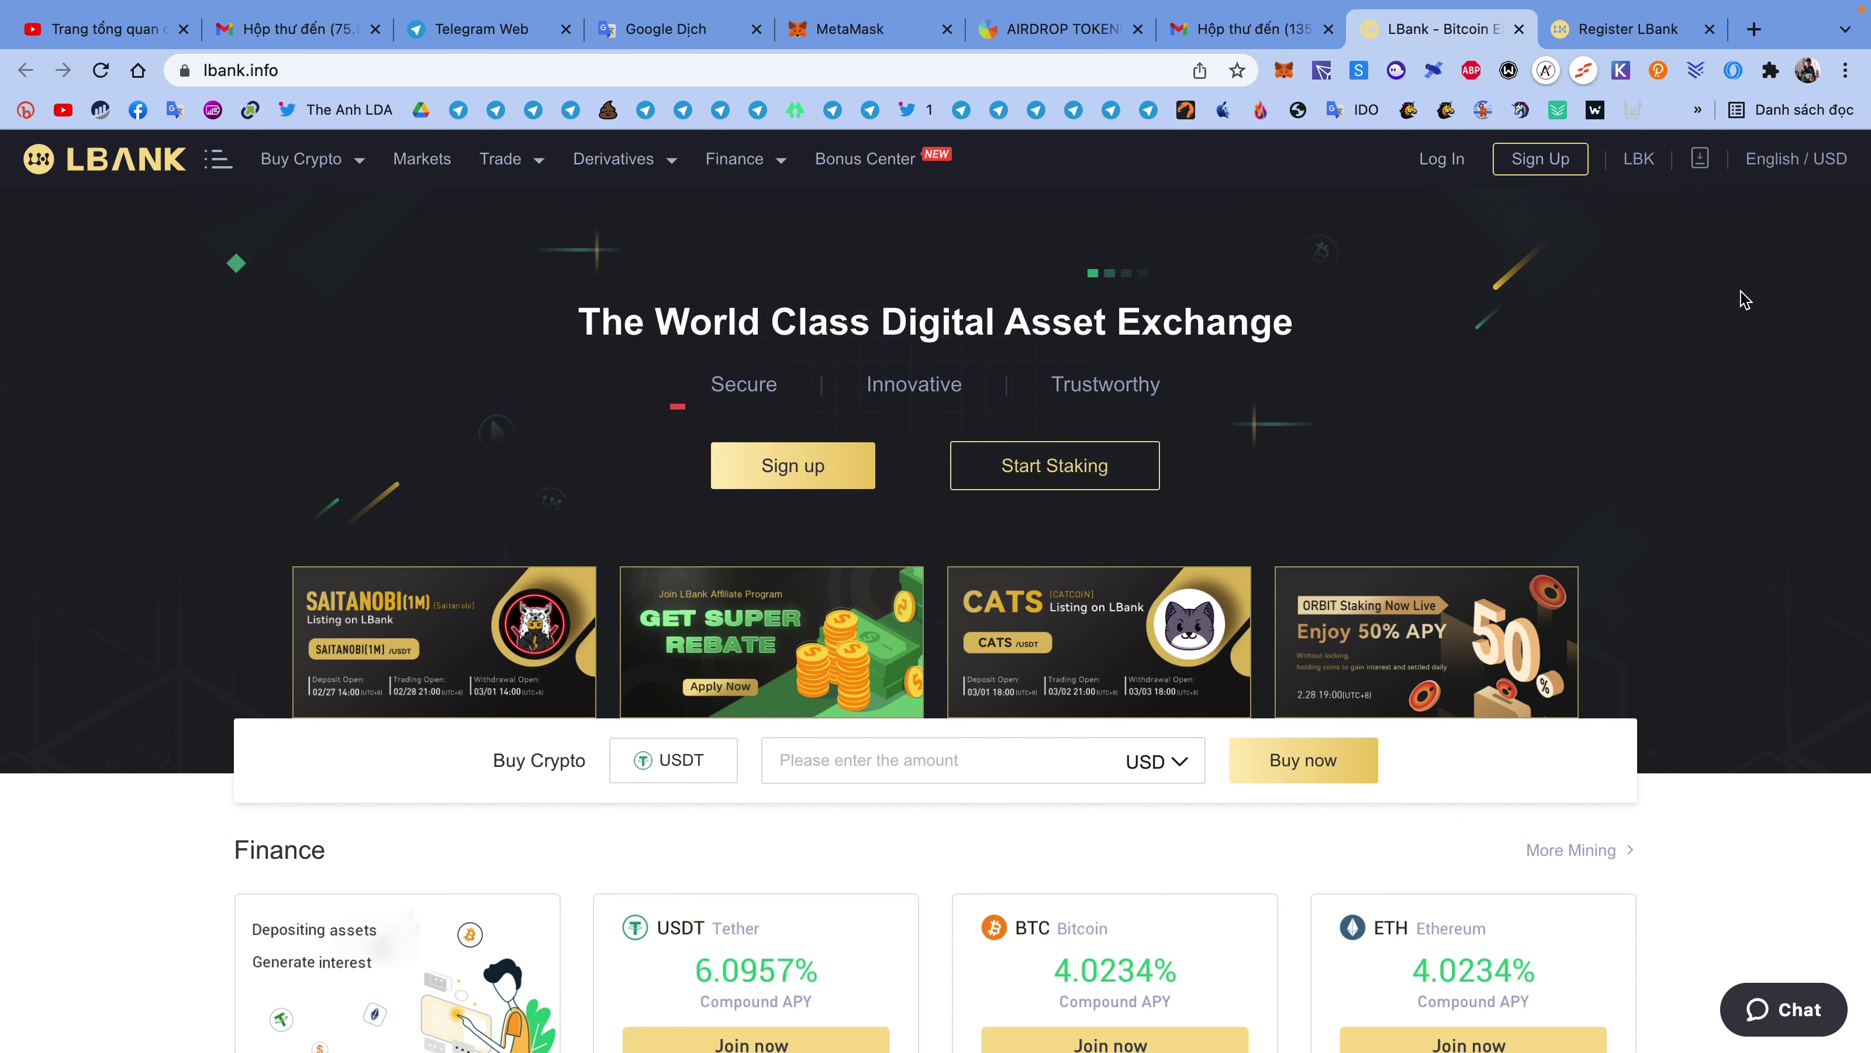
# Step: Submit the filled-in LBank email registration form and complete the man-machine verification
pyautogui.click(1662, 44)
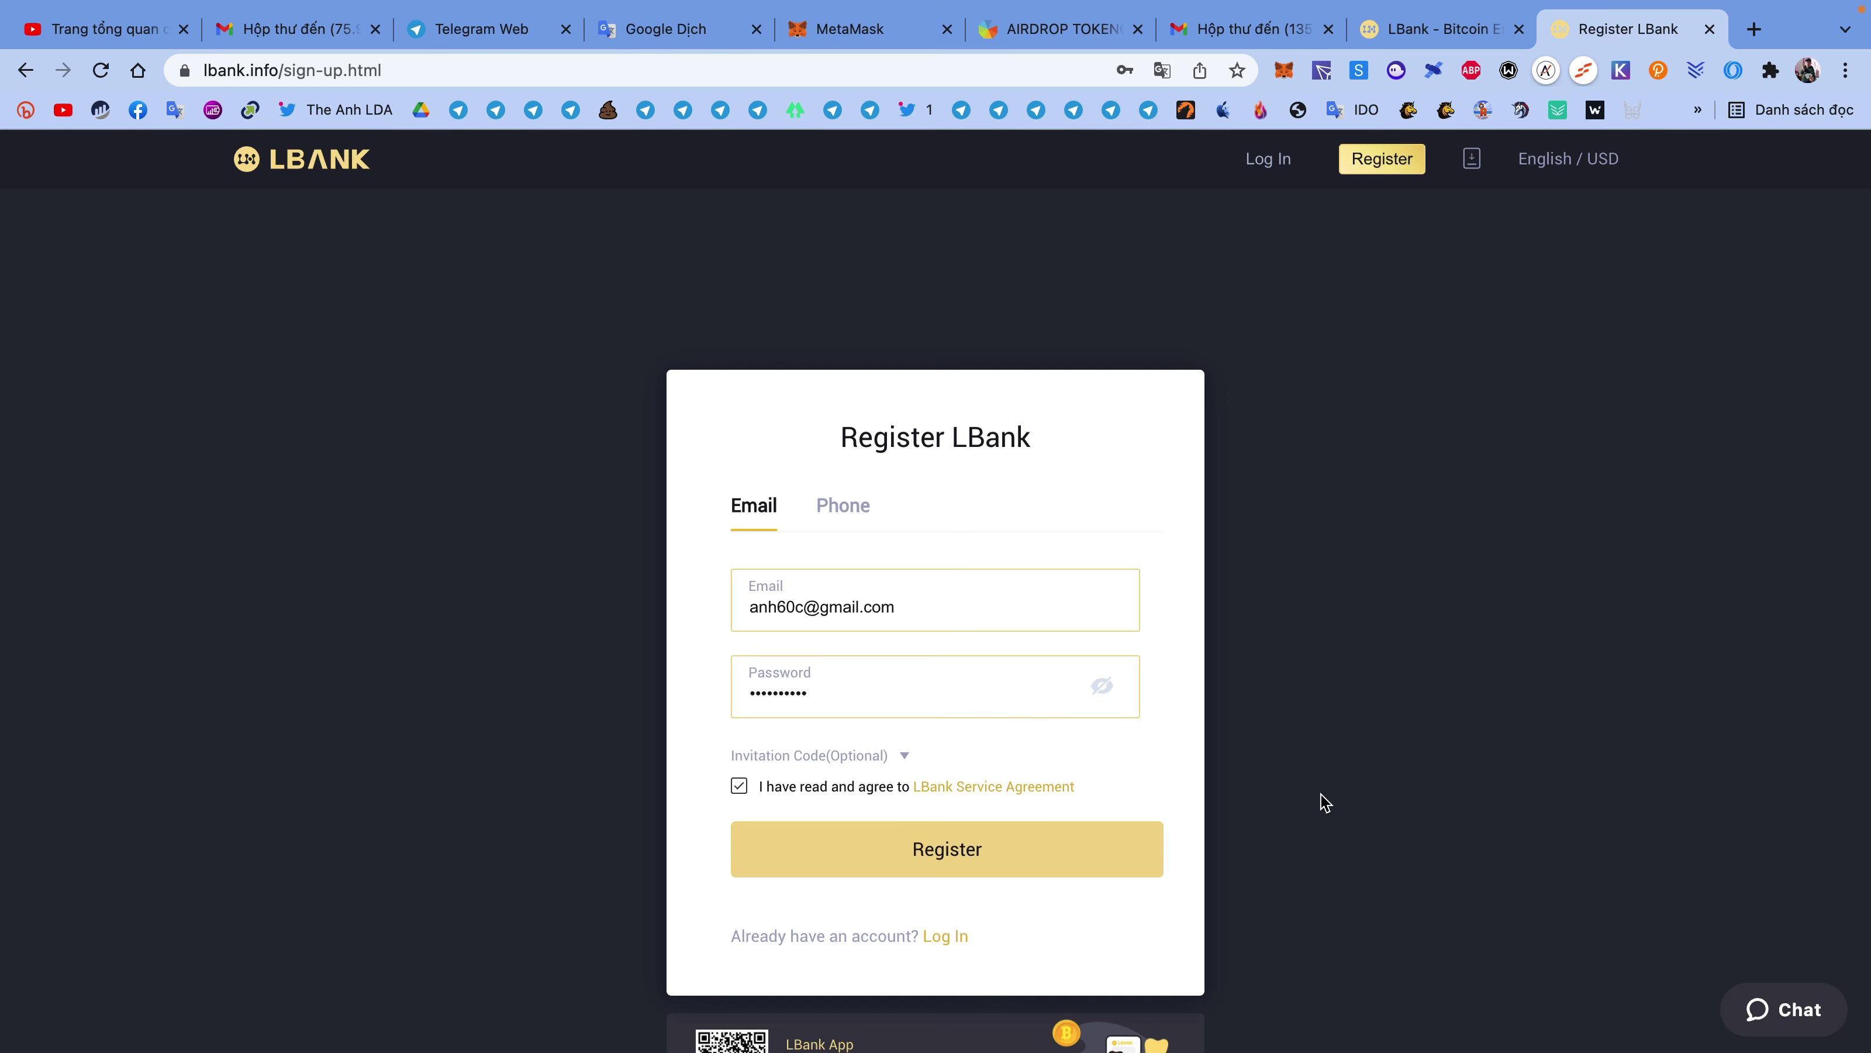
pyautogui.click(982, 874)
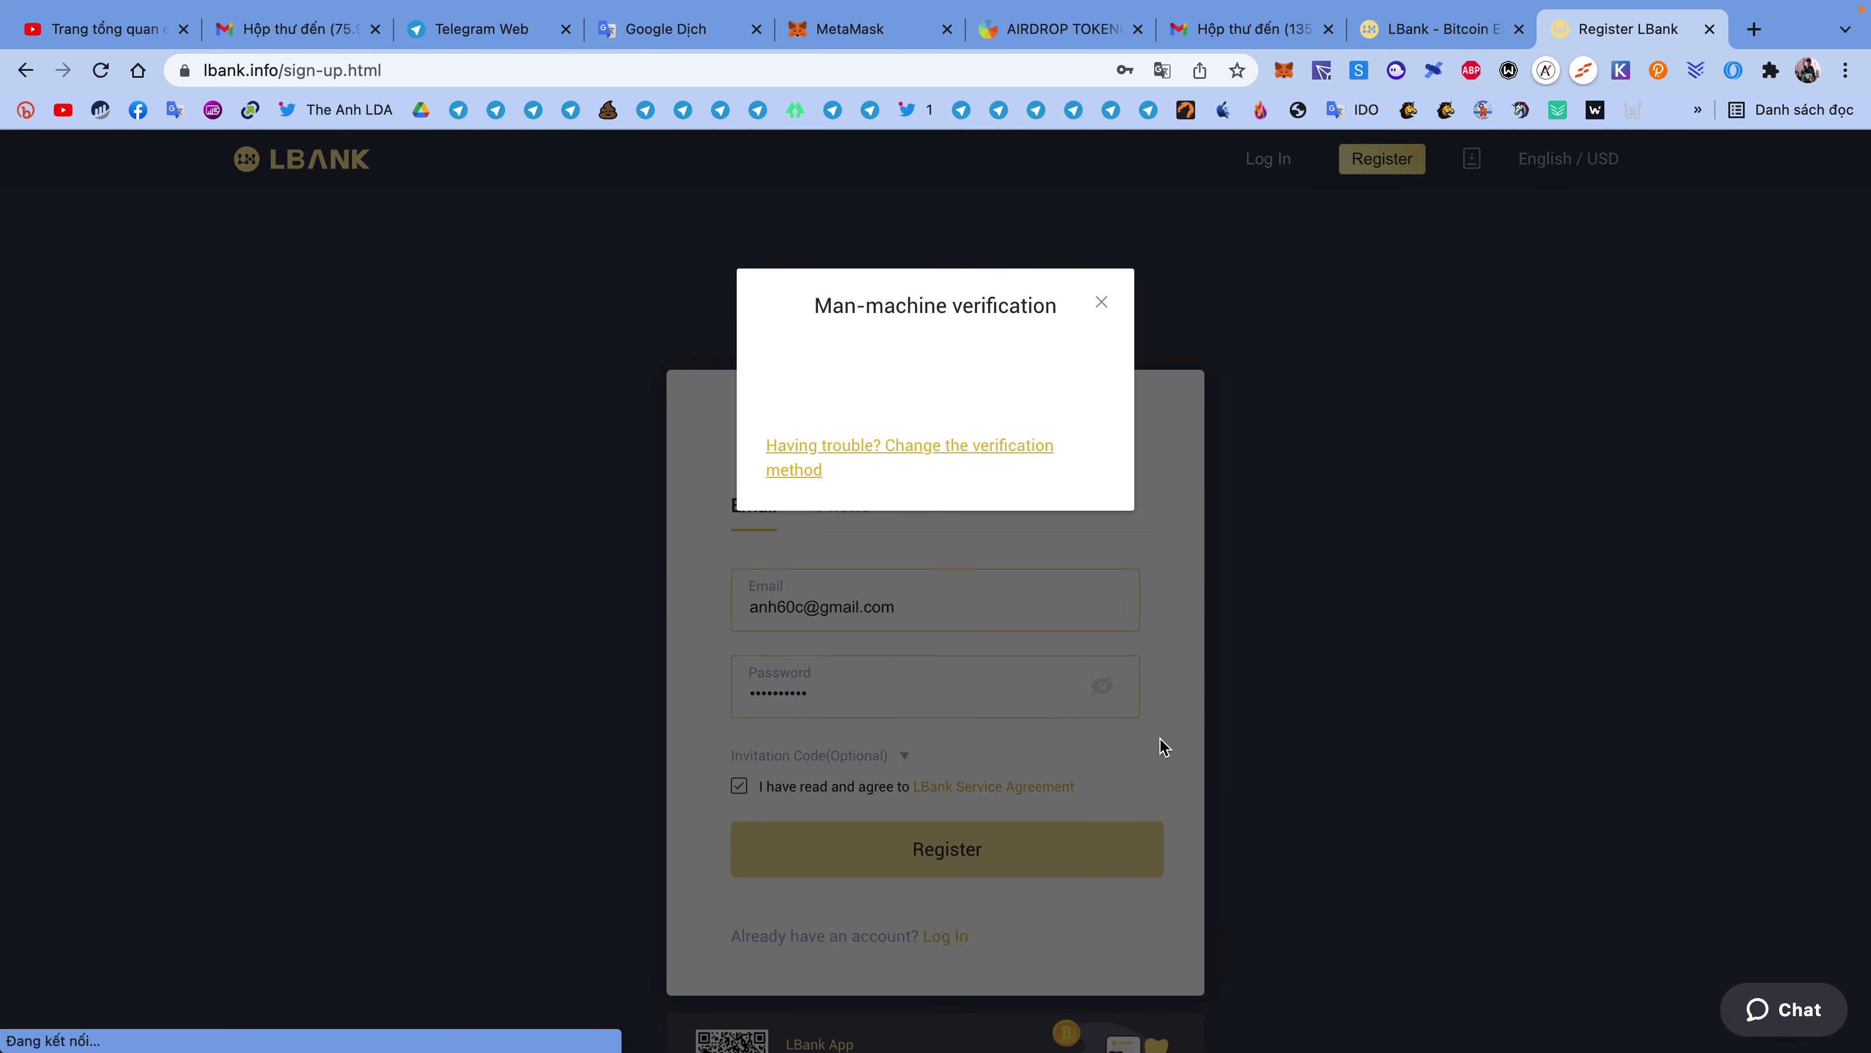
pyautogui.click(851, 413)
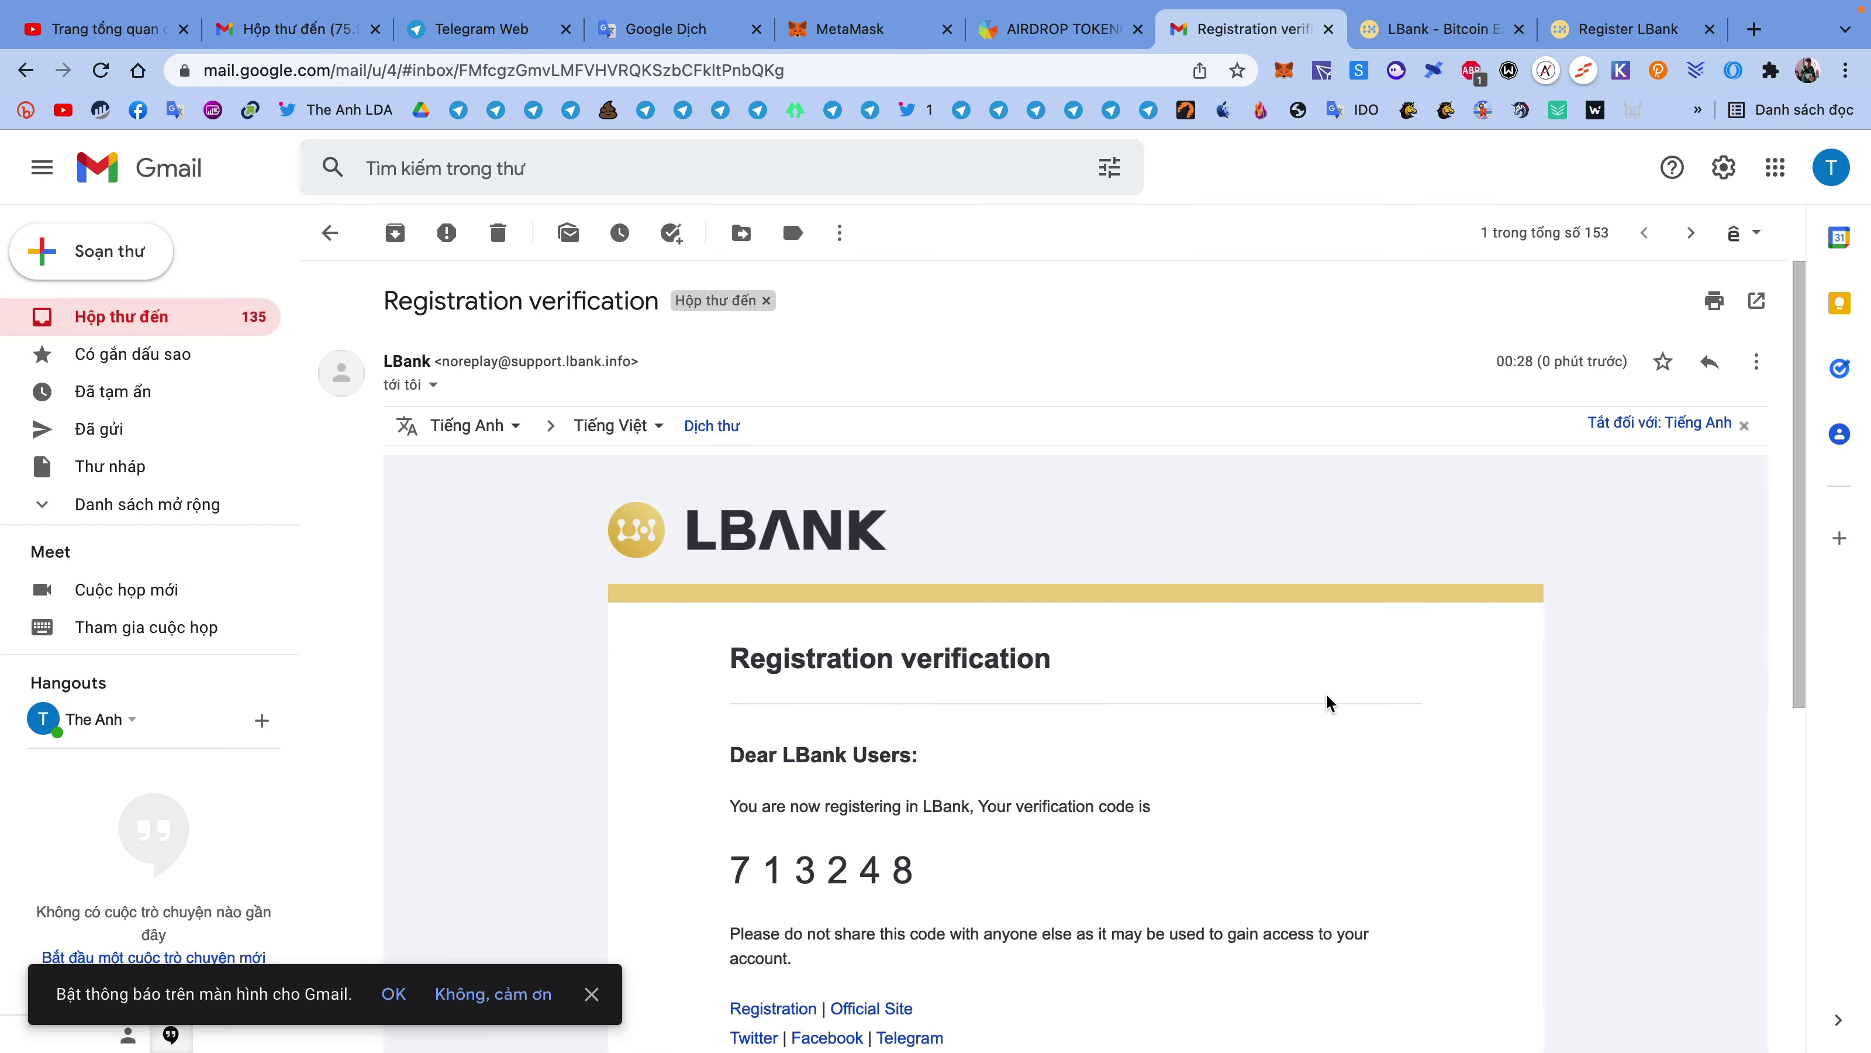
# Step: Copy the verification code from LBank's Registration verification email in Gmail
pyautogui.moveTo(728, 869); pyautogui.dragTo(958, 857)
pyautogui.click(1094, 857)
pyautogui.moveTo(734, 869); pyautogui.dragTo(909, 867)
pyautogui.press('super+c')
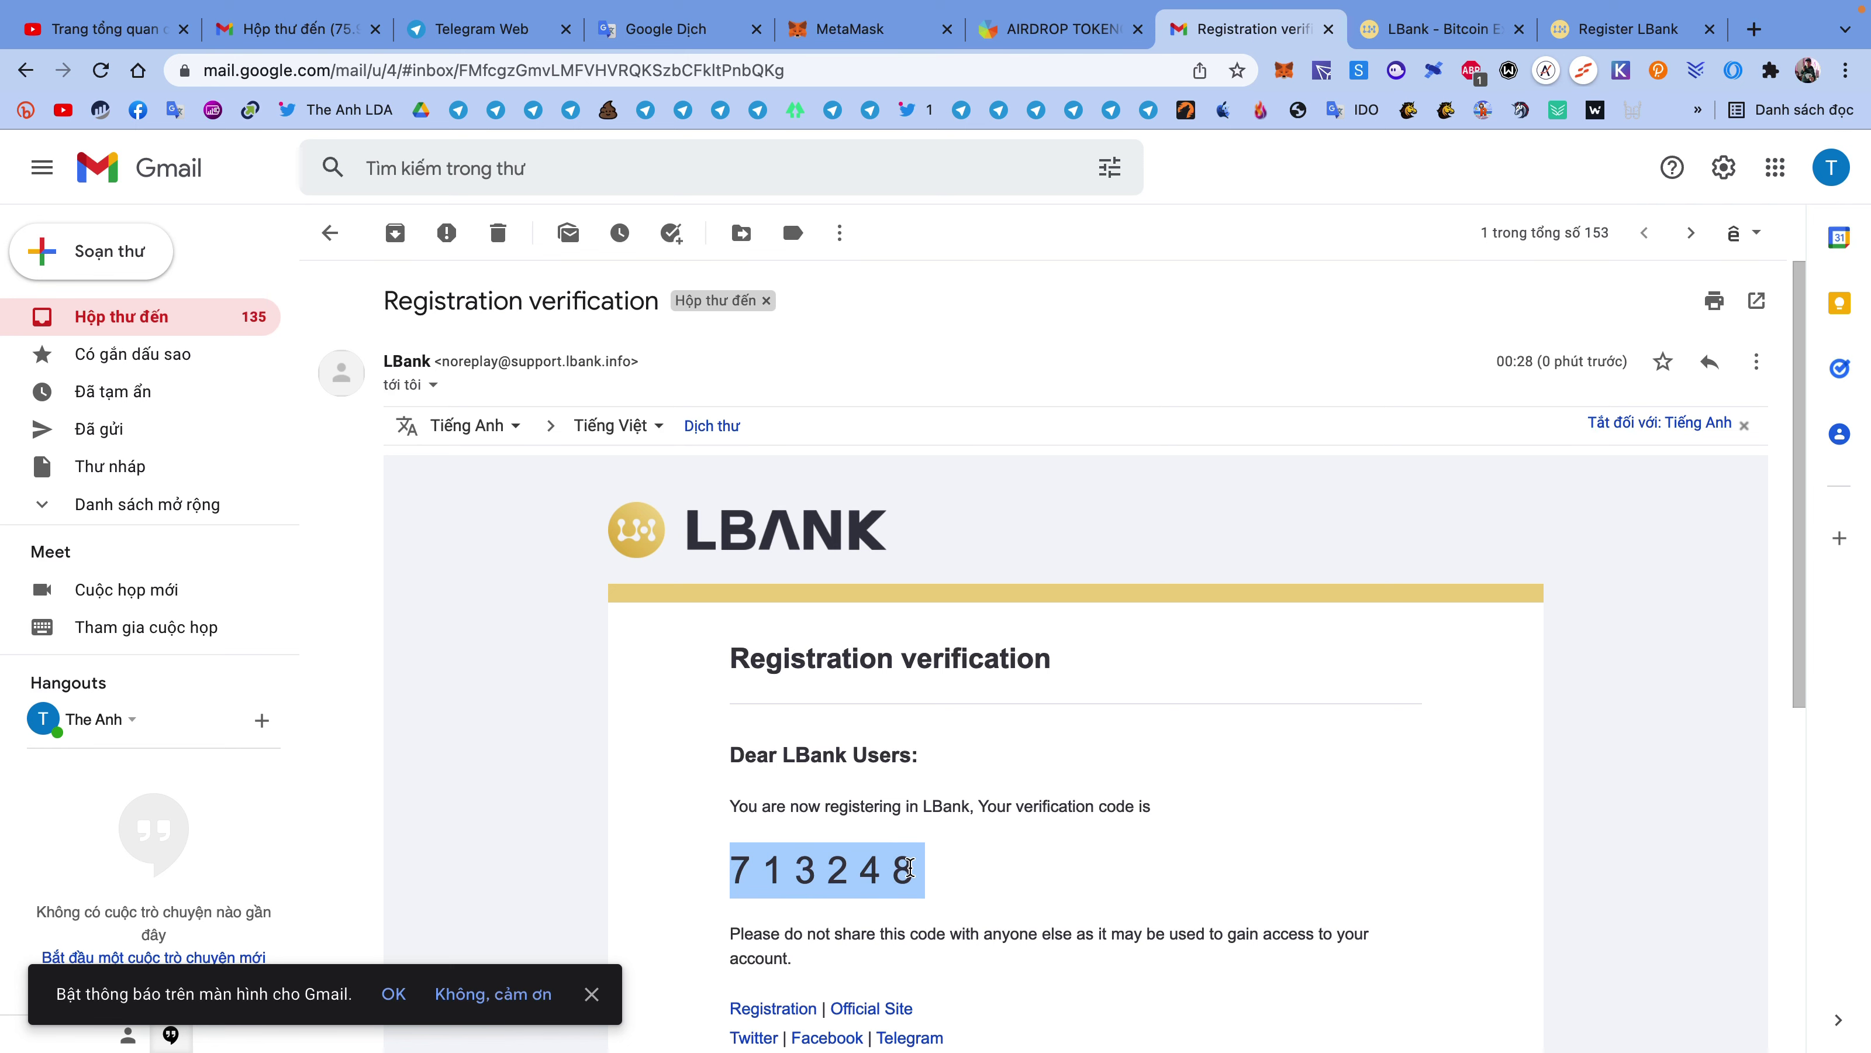
# Step: Return to the LBank registration page, paste the verification code and complete the registration
pyautogui.click(1621, 29)
pyautogui.click(918, 589)
pyautogui.press('super+v')
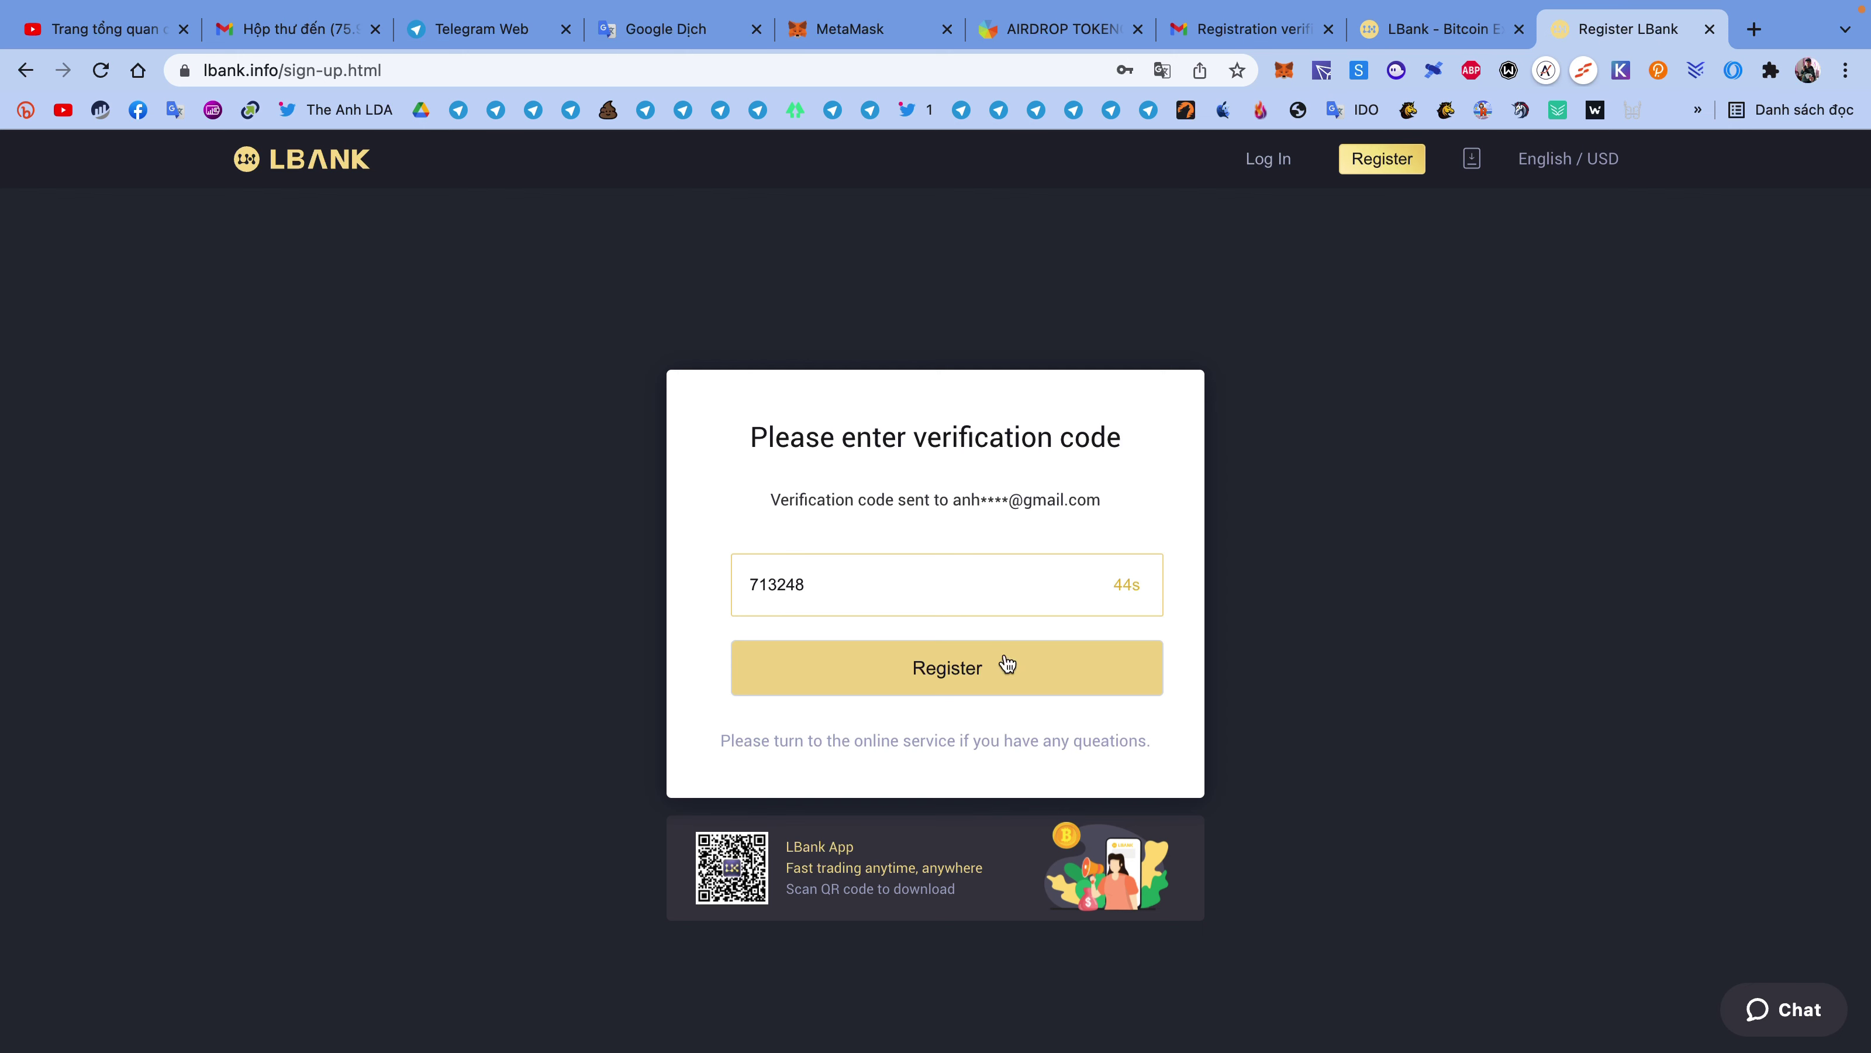
pyautogui.click(993, 677)
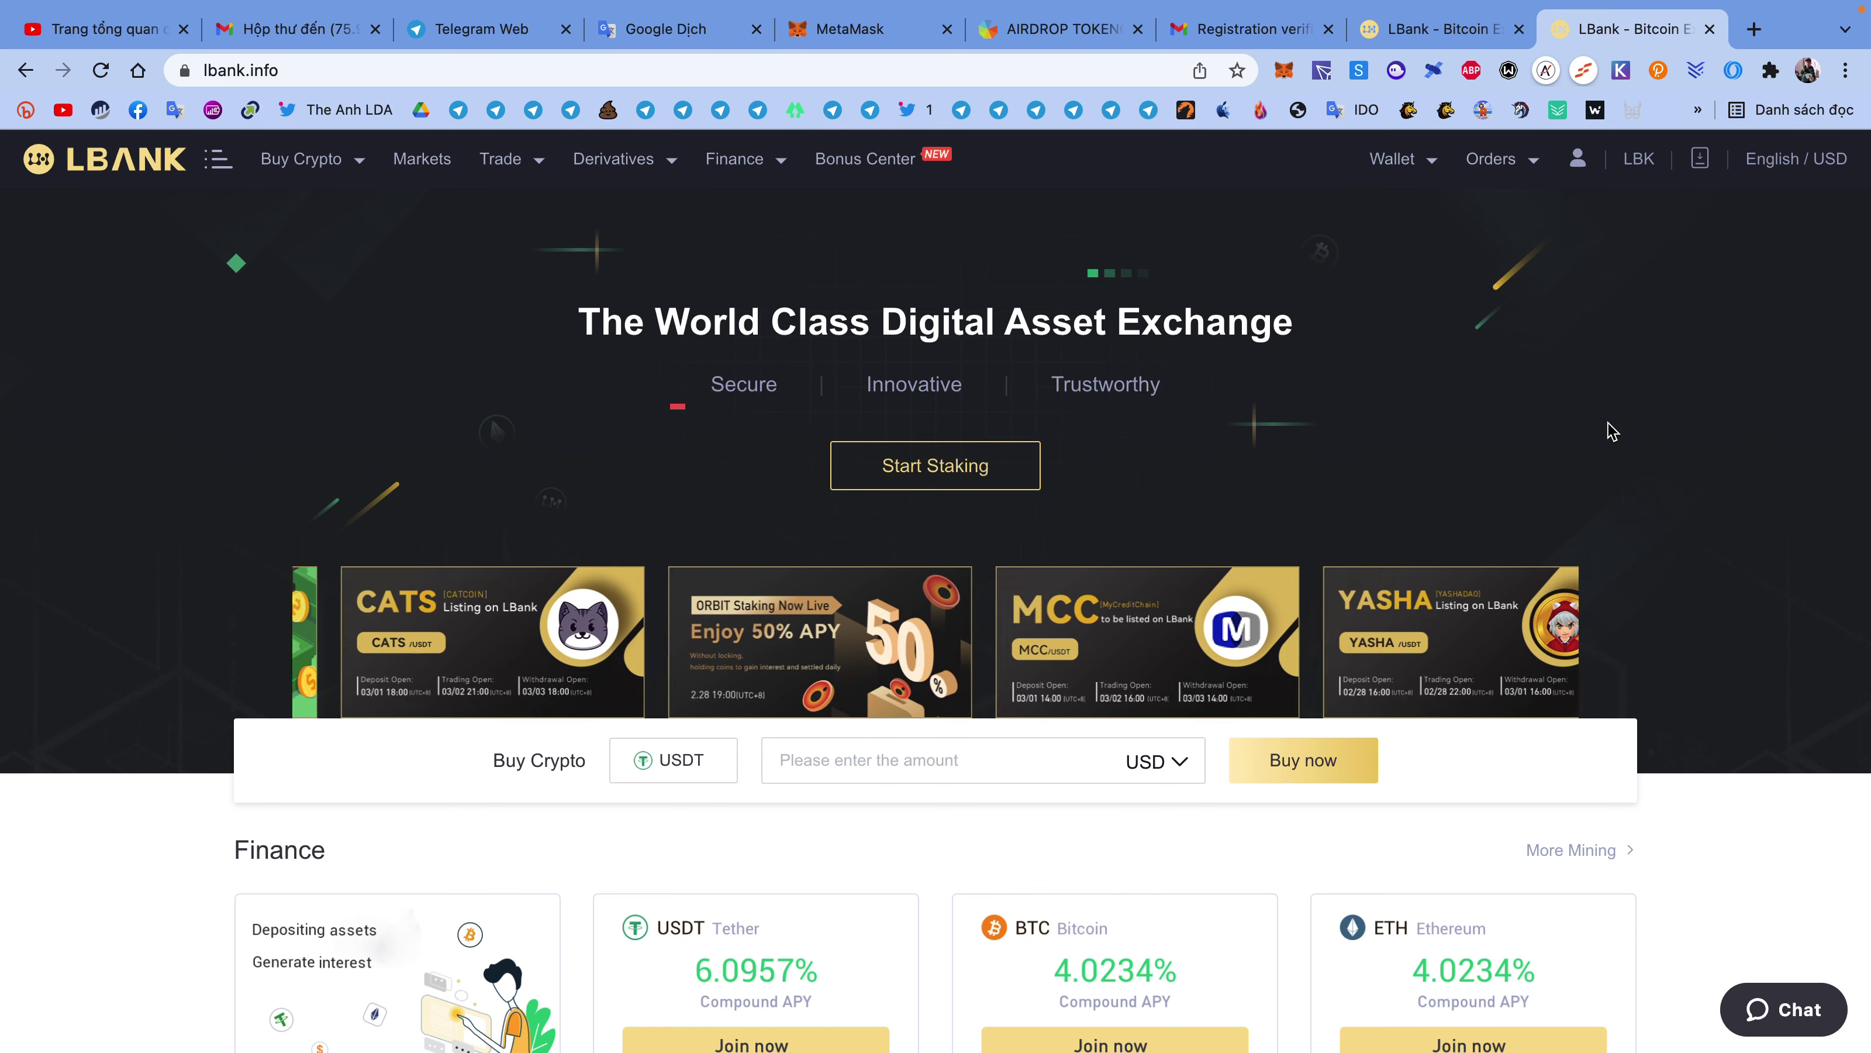
pyautogui.moveTo(1786, 161)
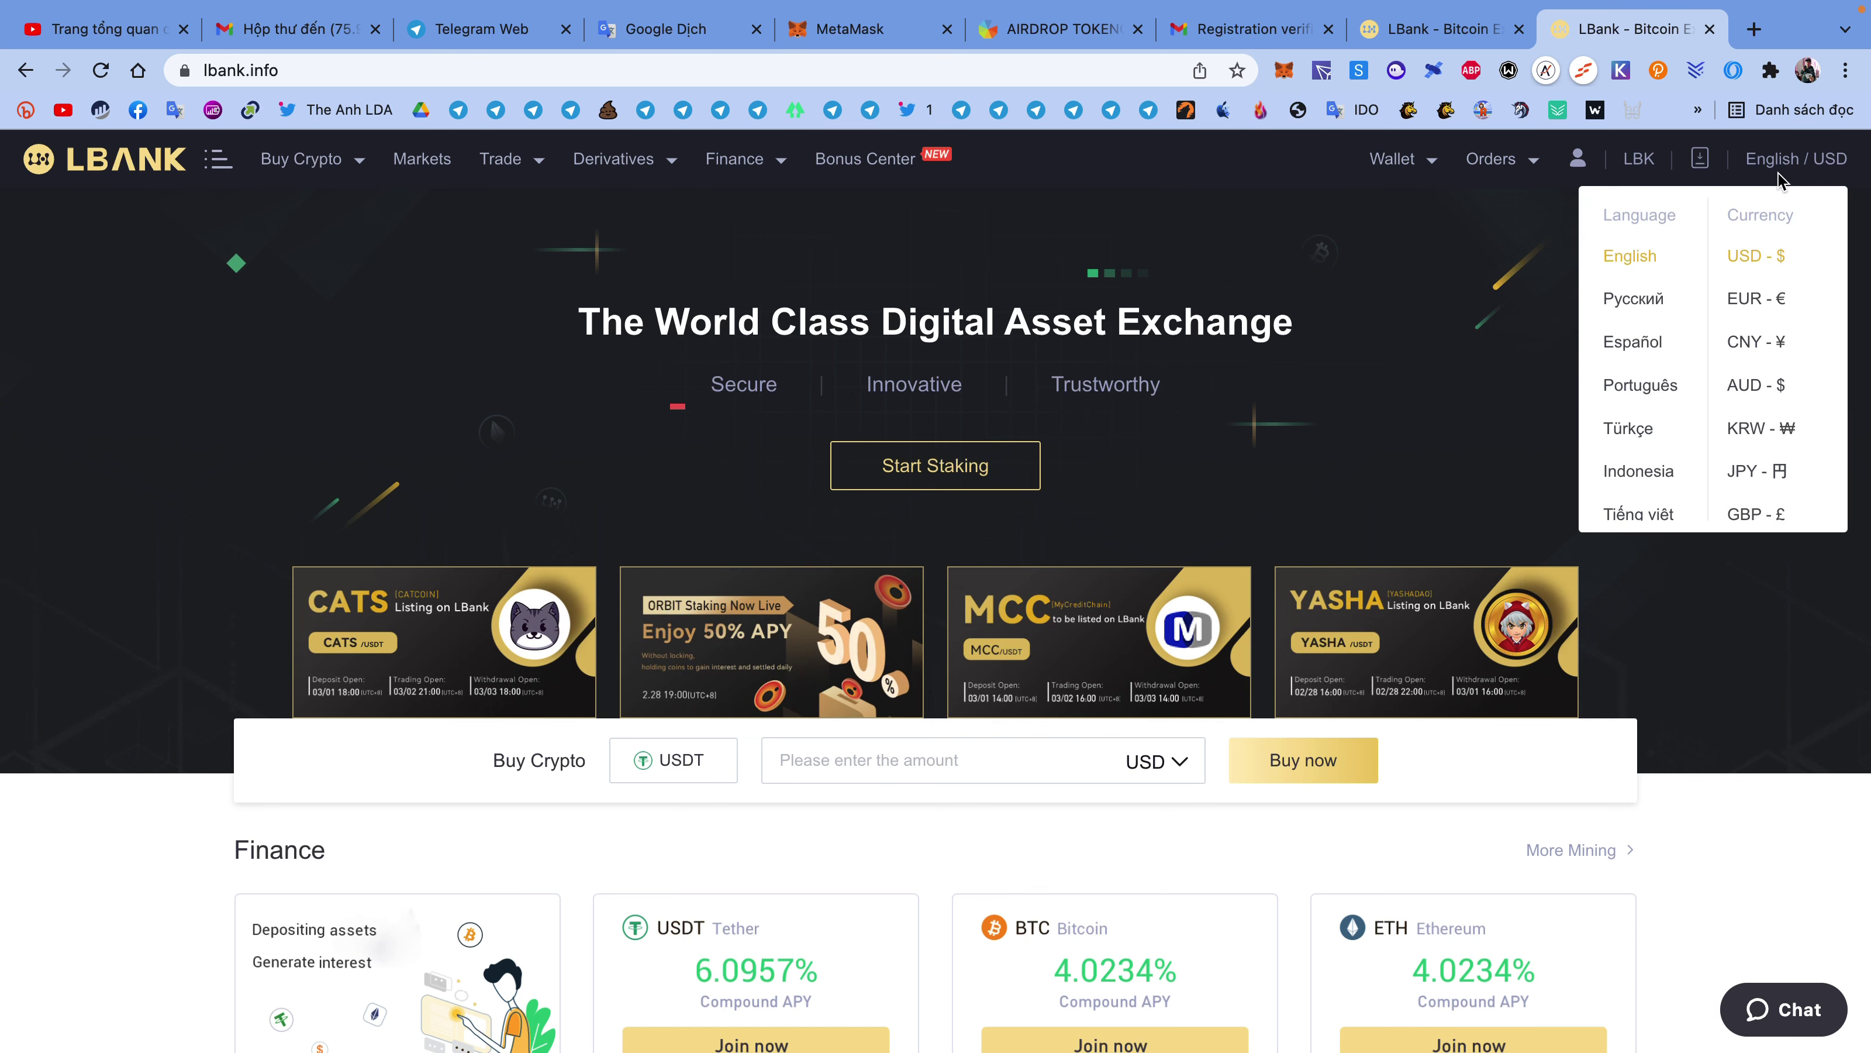
pyautogui.scroll(-1, 1650, 343)
pyautogui.scroll(1, 1658, 309)
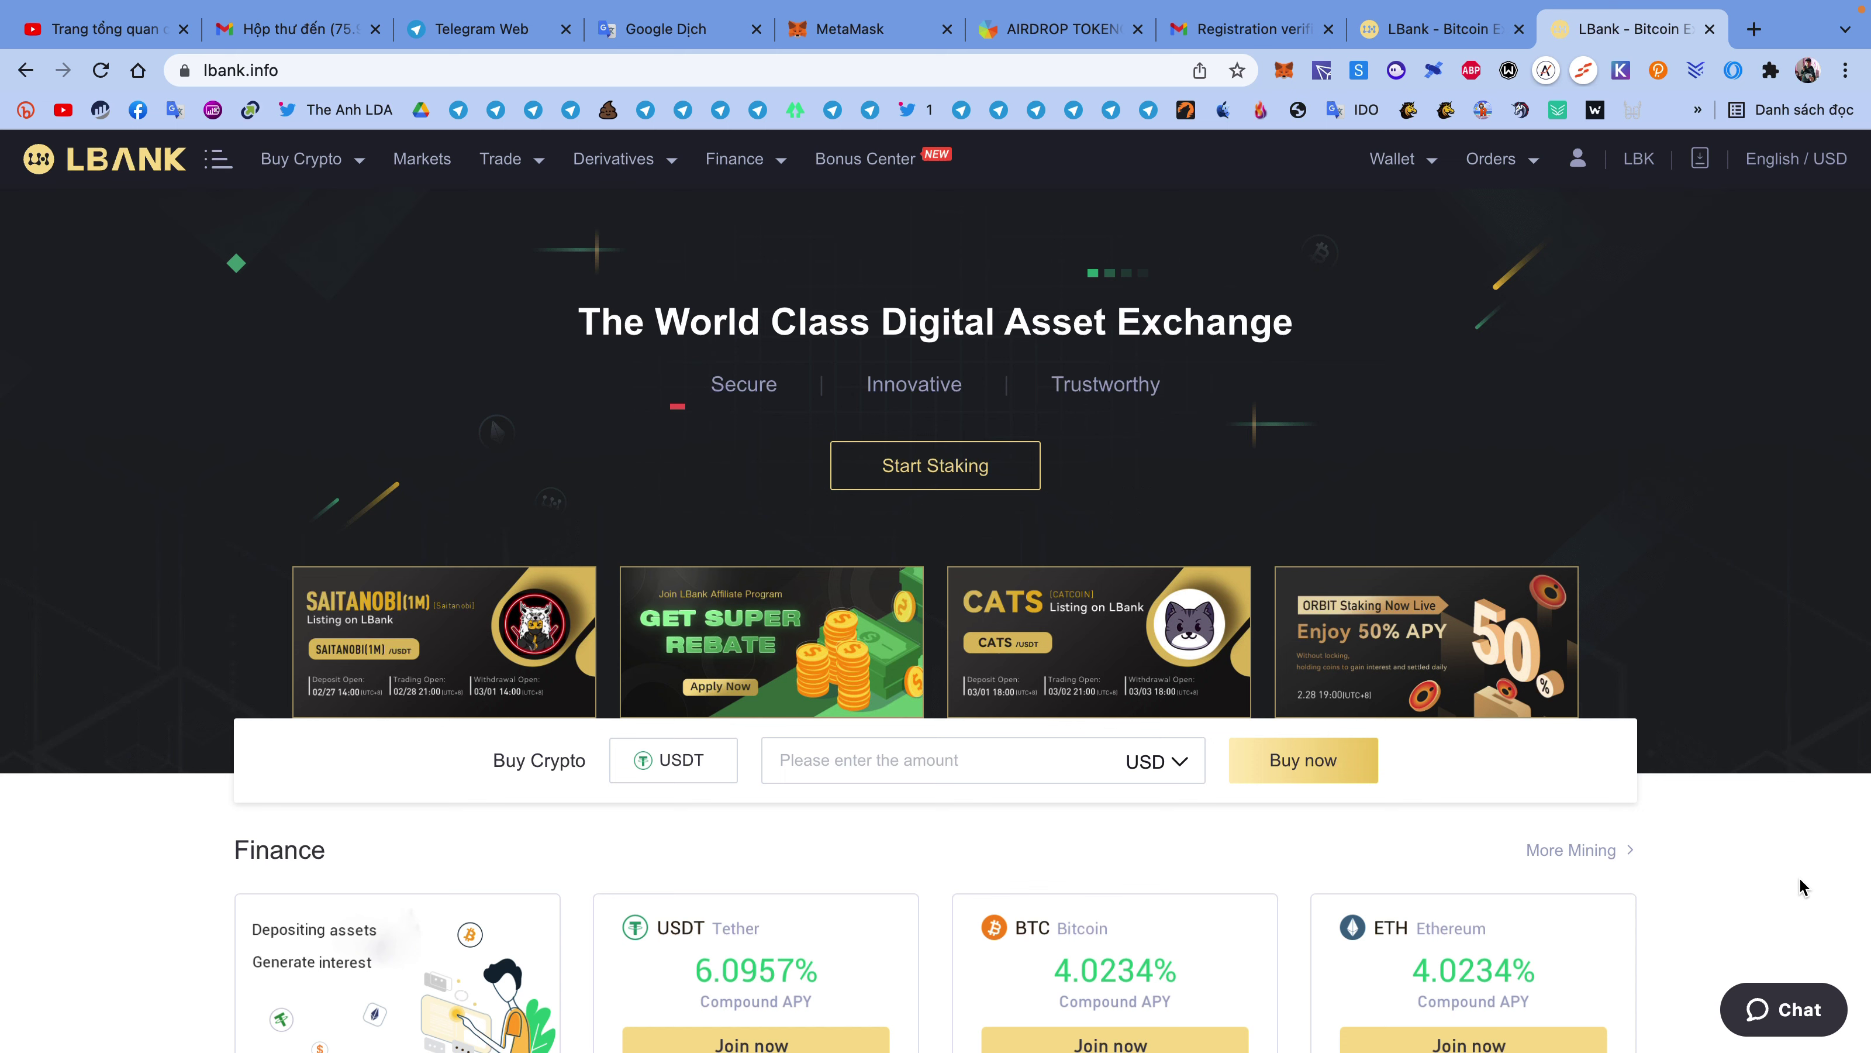
# Step: Open the account's security settings and start the KYC verification
pyautogui.moveTo(1588, 168)
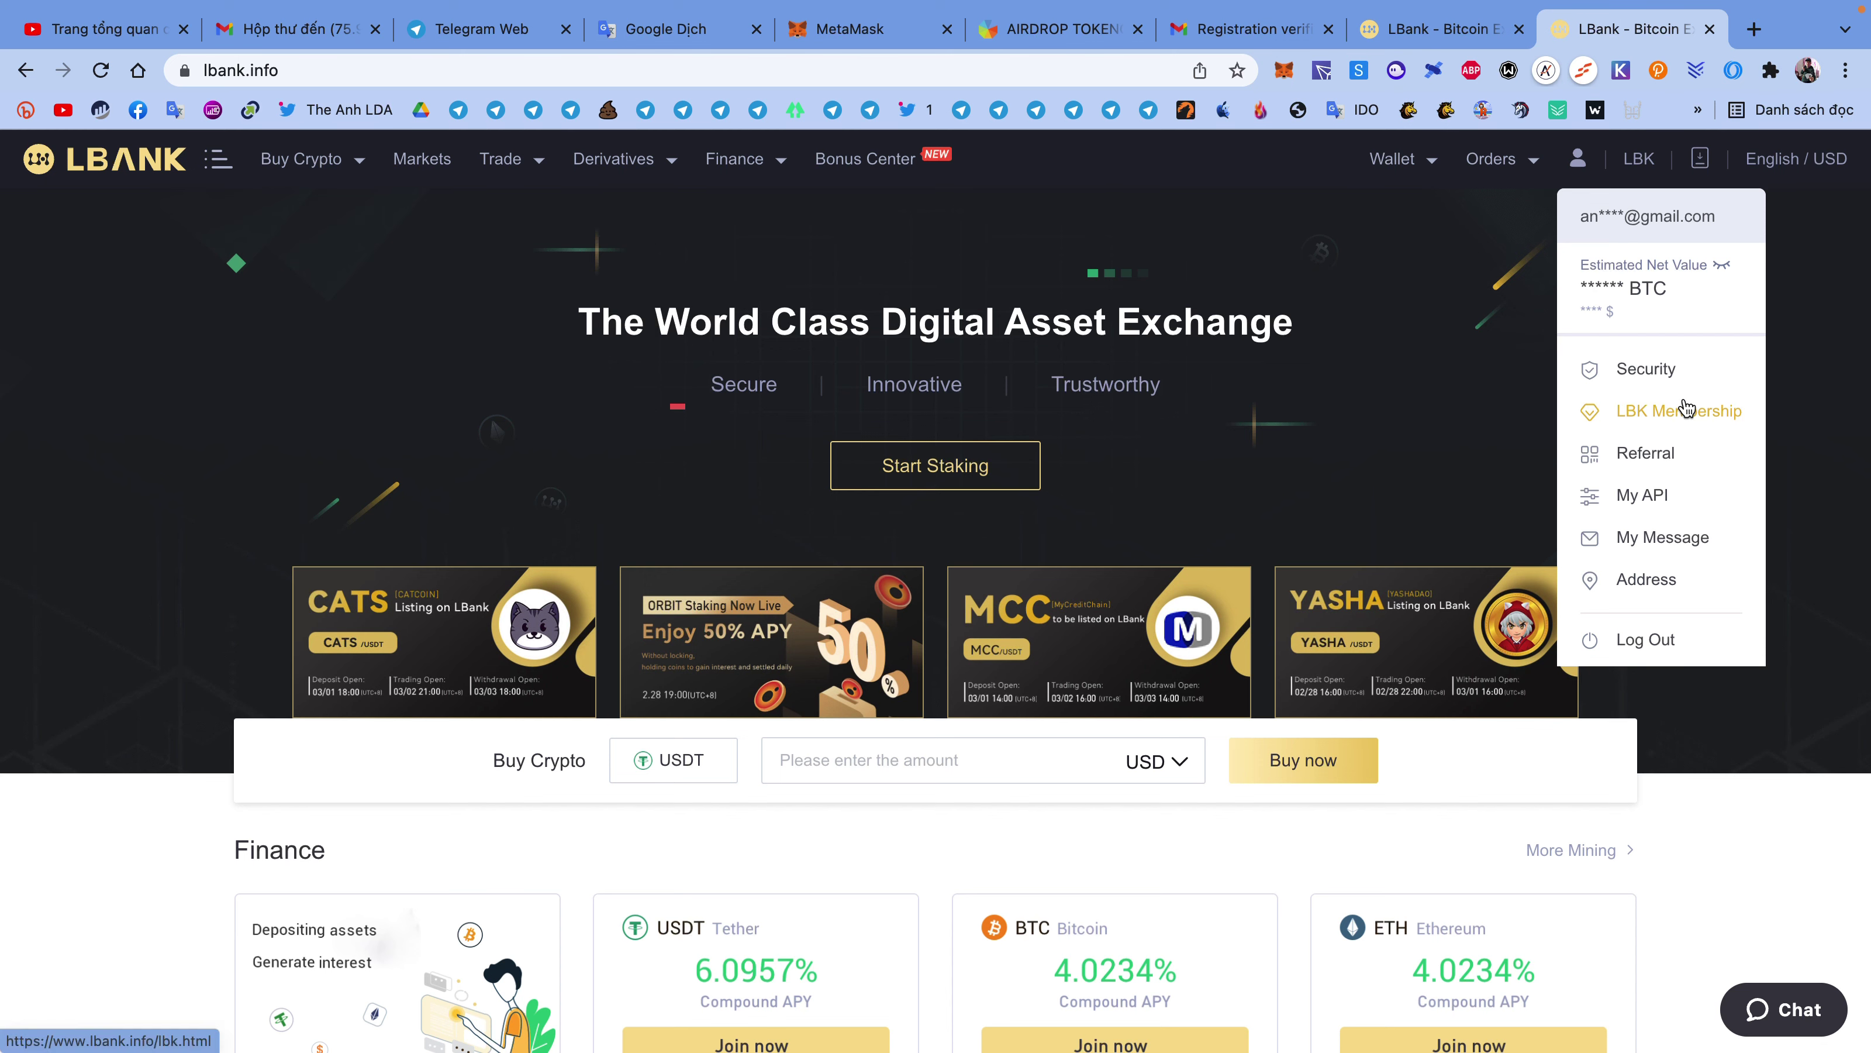
pyautogui.click(1670, 379)
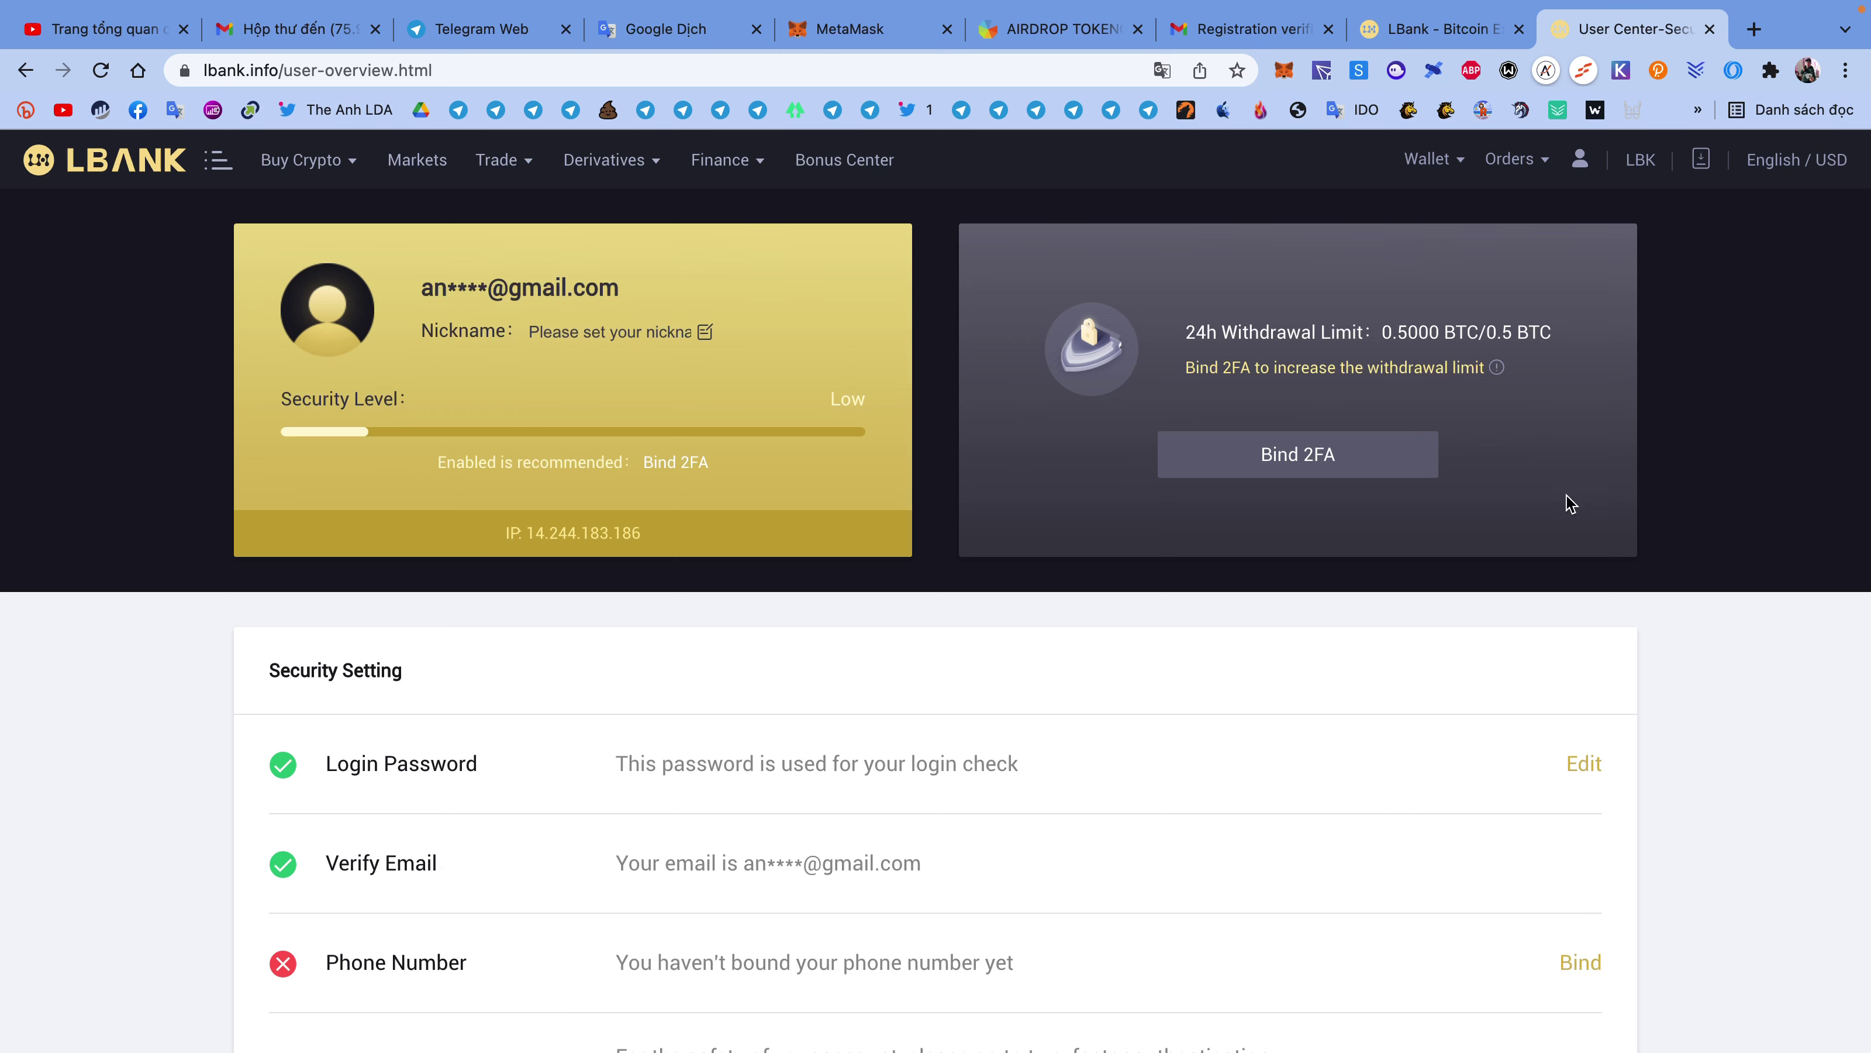
pyautogui.scroll(-6, 1707, 599)
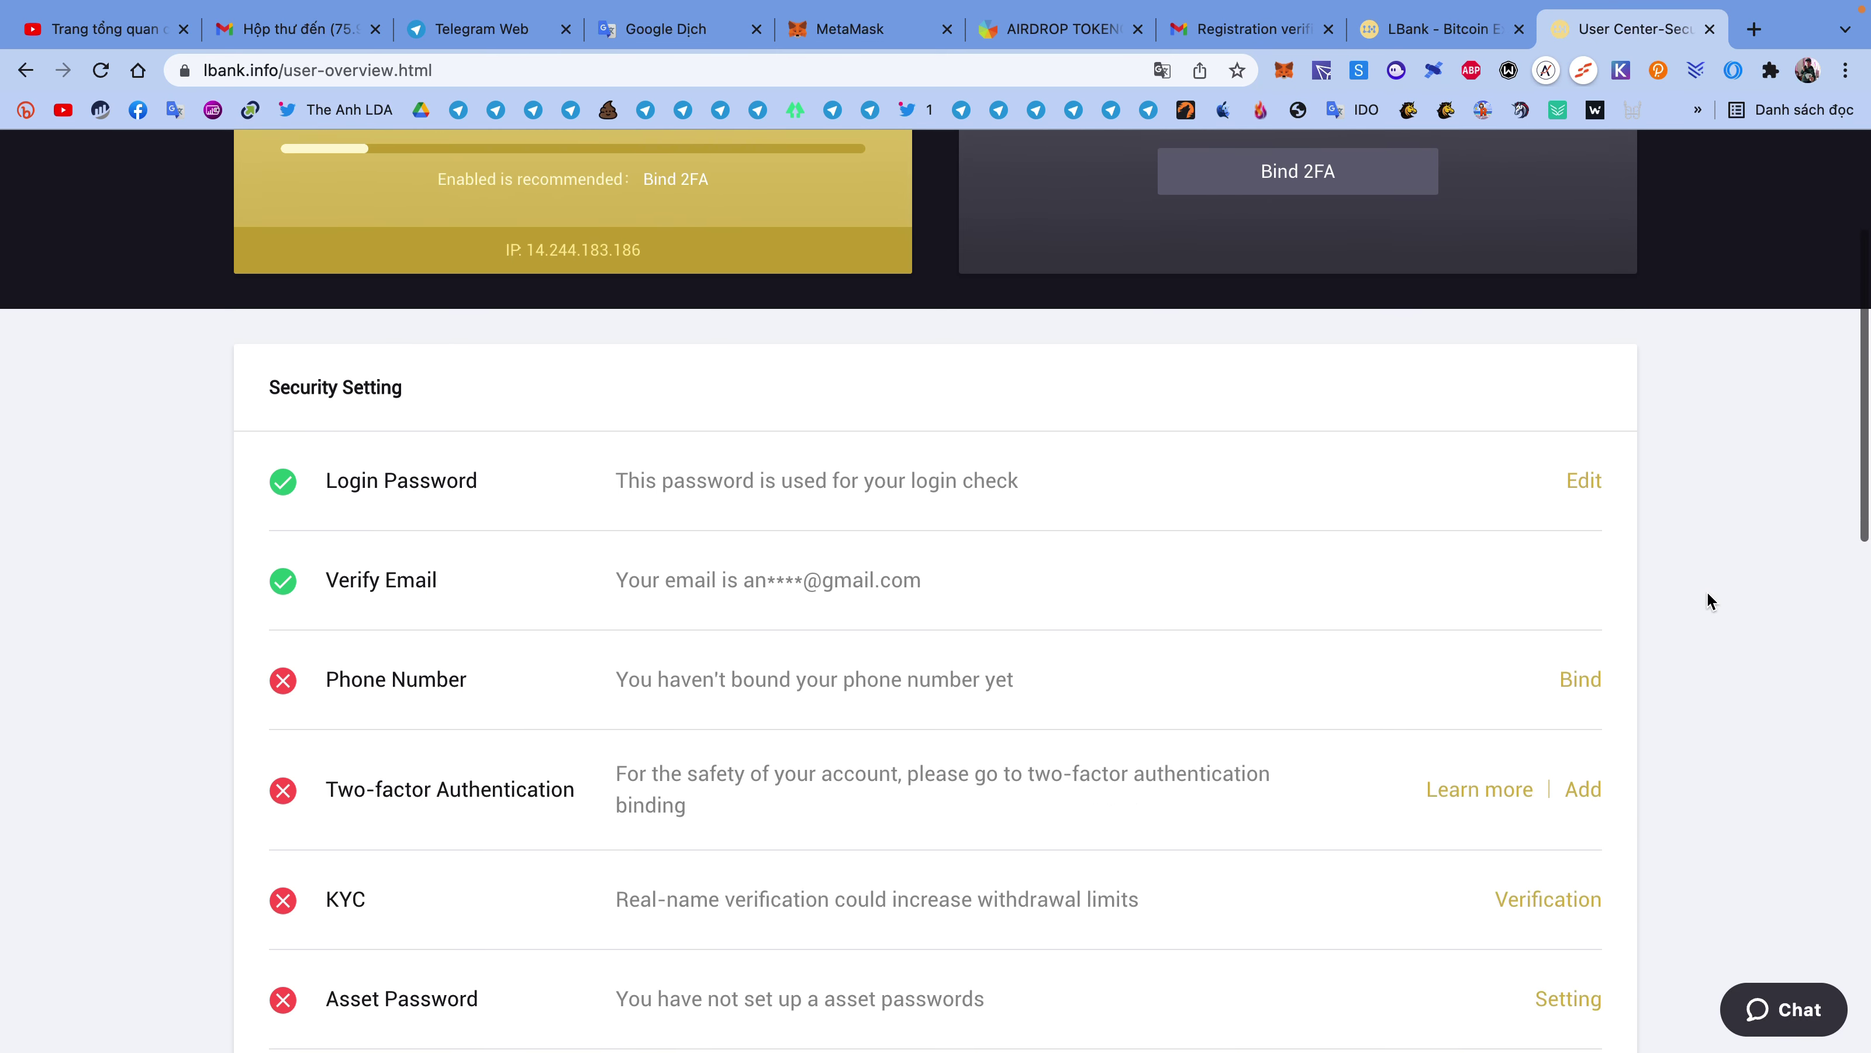
pyautogui.scroll(-1, 1707, 599)
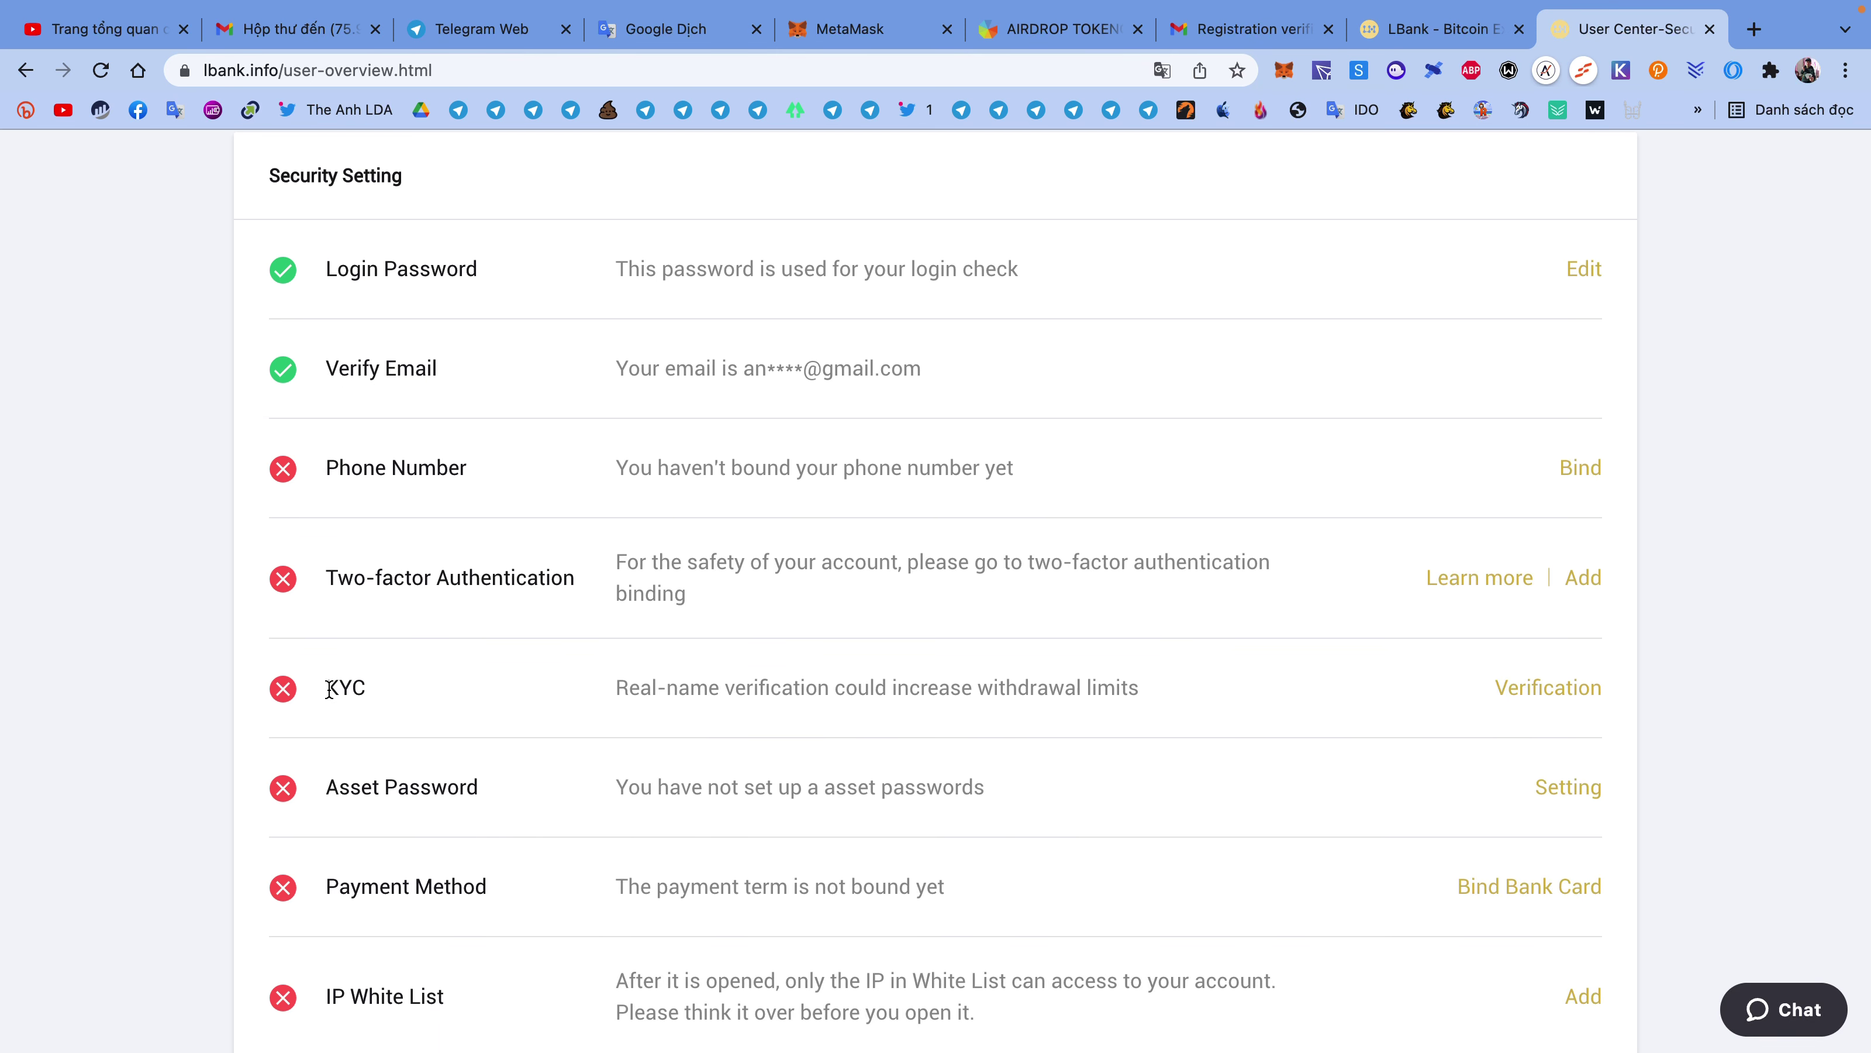
pyautogui.moveTo(328, 688); pyautogui.dragTo(1336, 706)
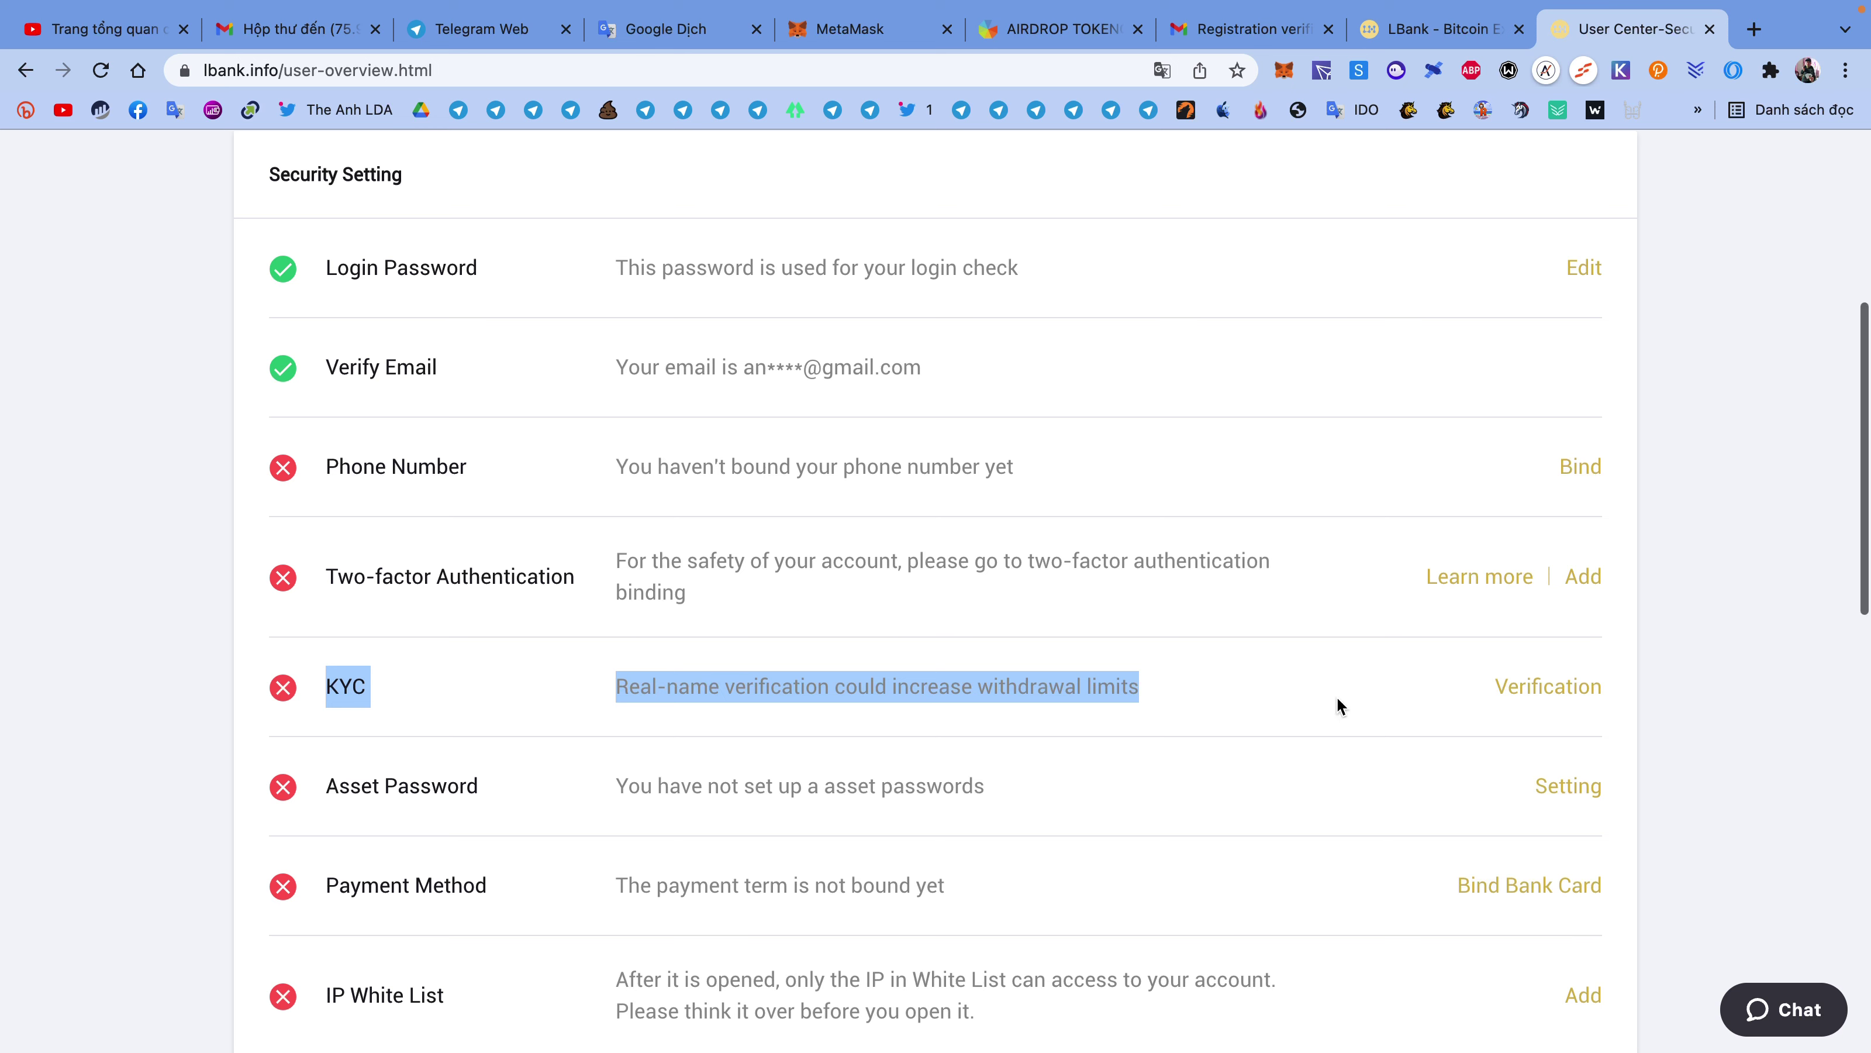
pyautogui.click(1555, 690)
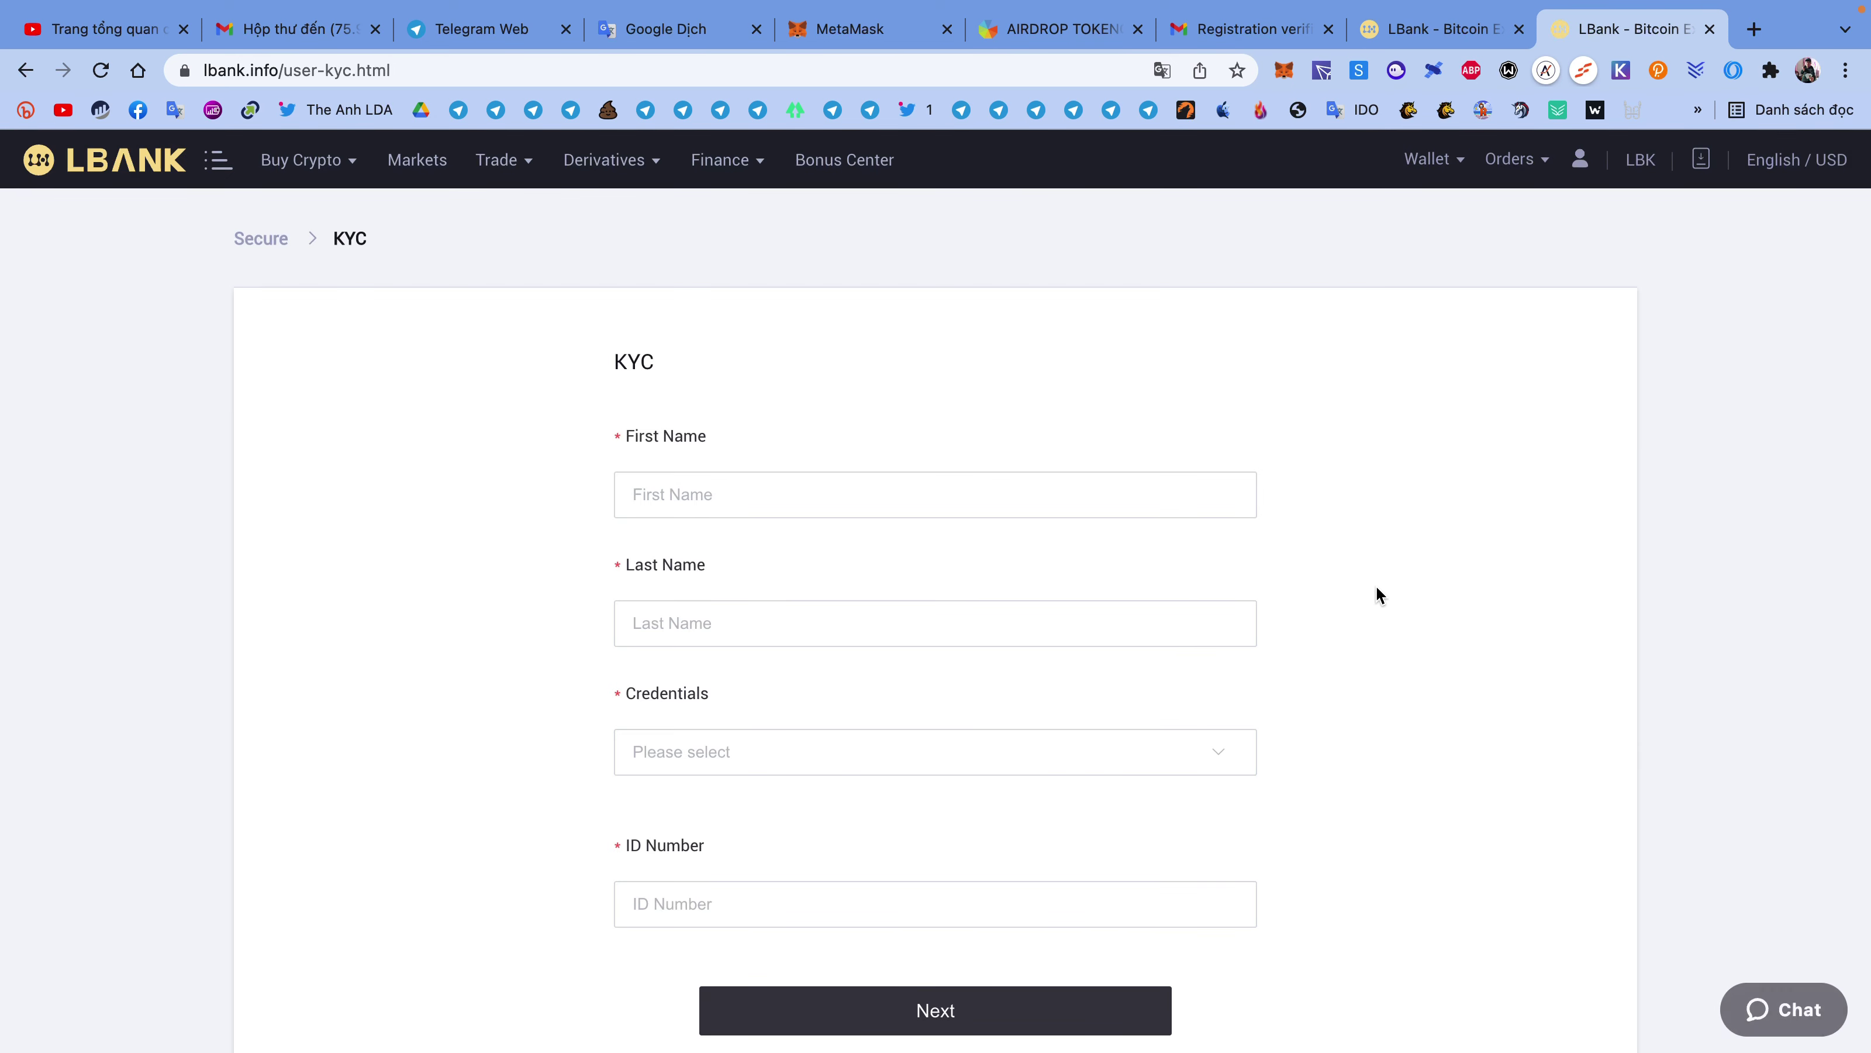
# Step: Examine the First Name and Last Name fields of the KYC form, also in Vietnamese translation
pyautogui.scroll(-2, 1372, 589)
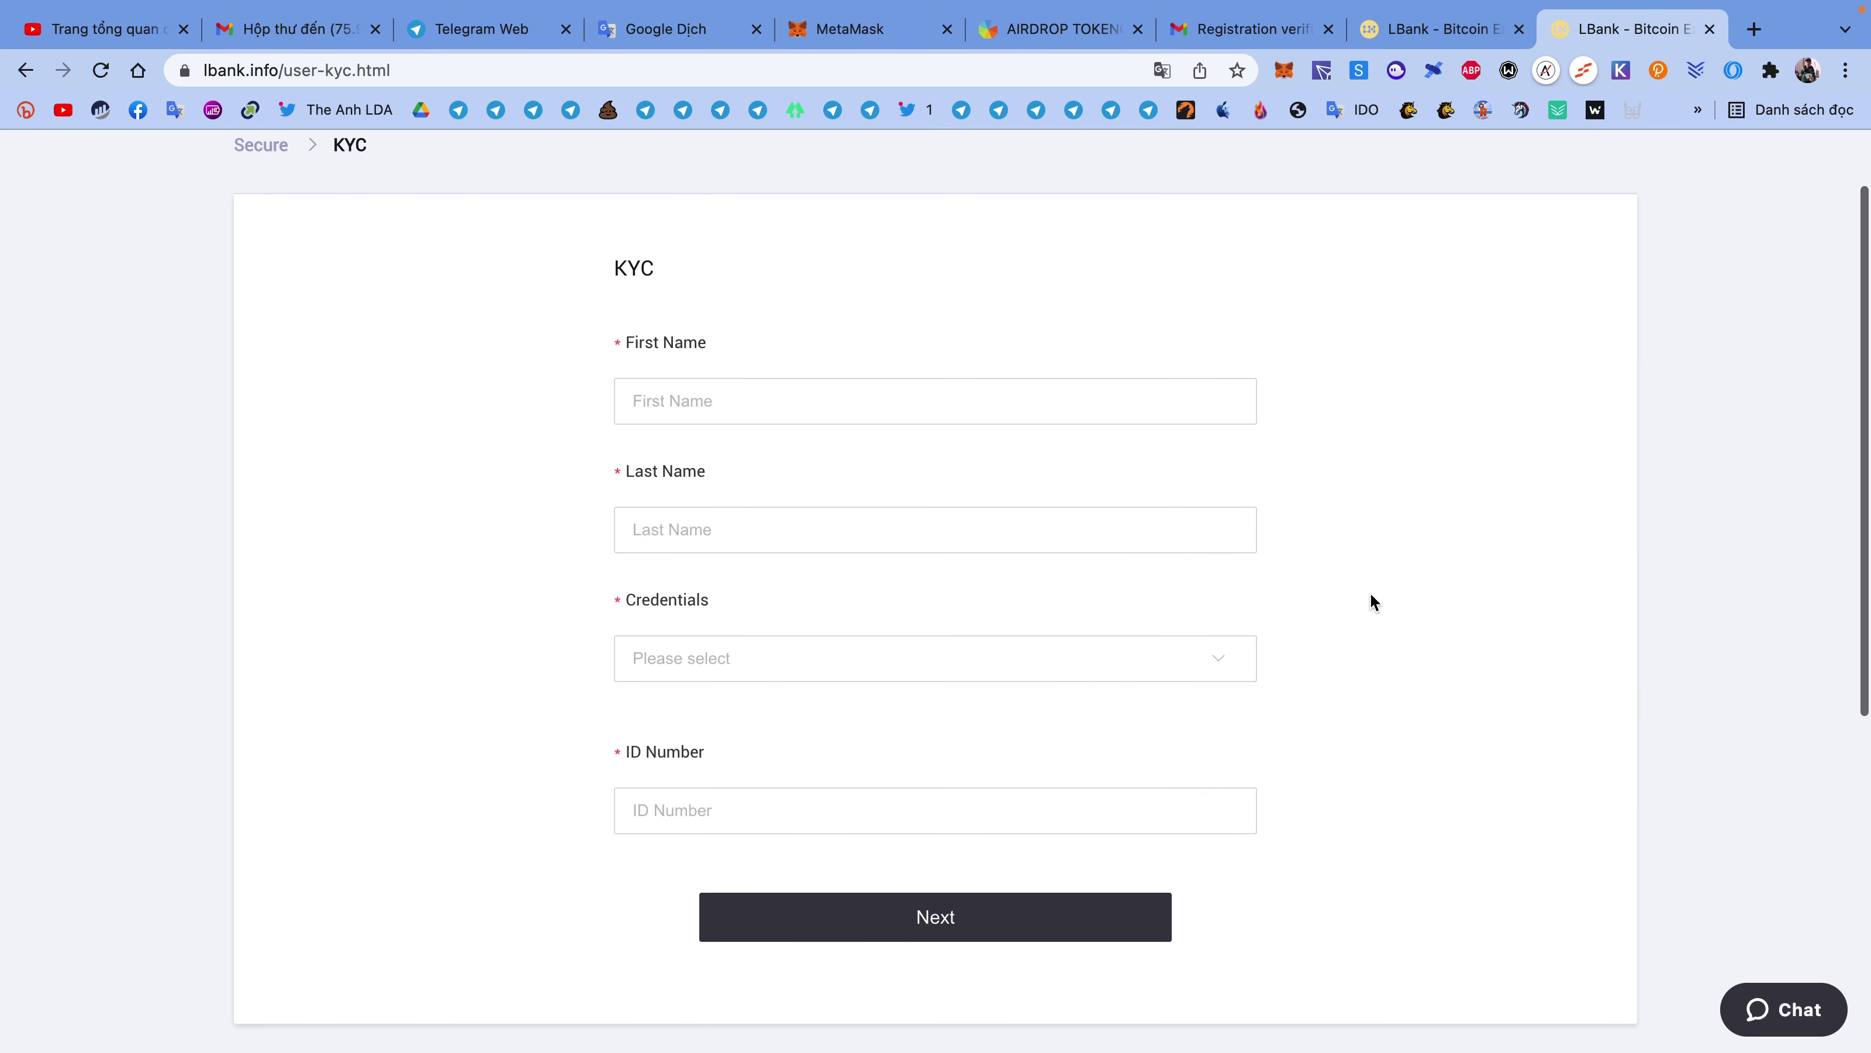
pyautogui.moveTo(628, 326); pyautogui.dragTo(712, 323)
pyautogui.click(707, 390)
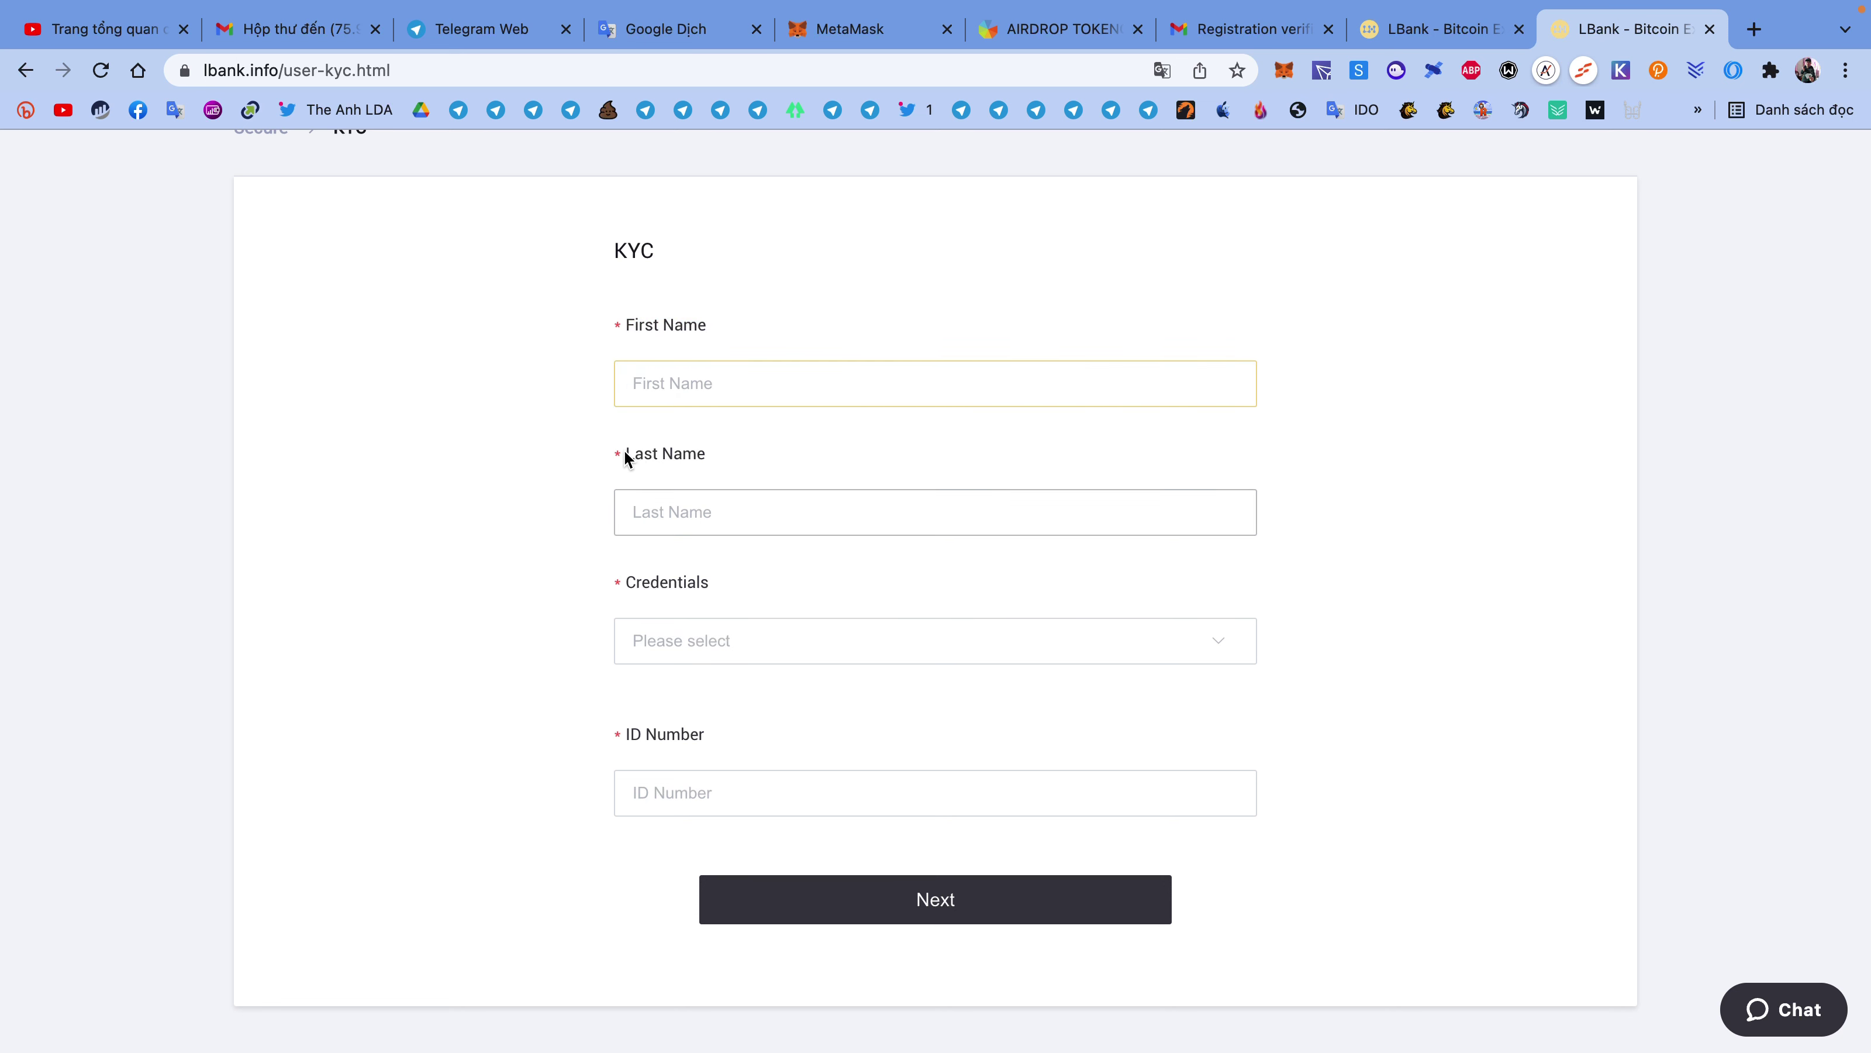
pyautogui.moveTo(627, 454); pyautogui.dragTo(751, 451)
pyautogui.click(677, 514)
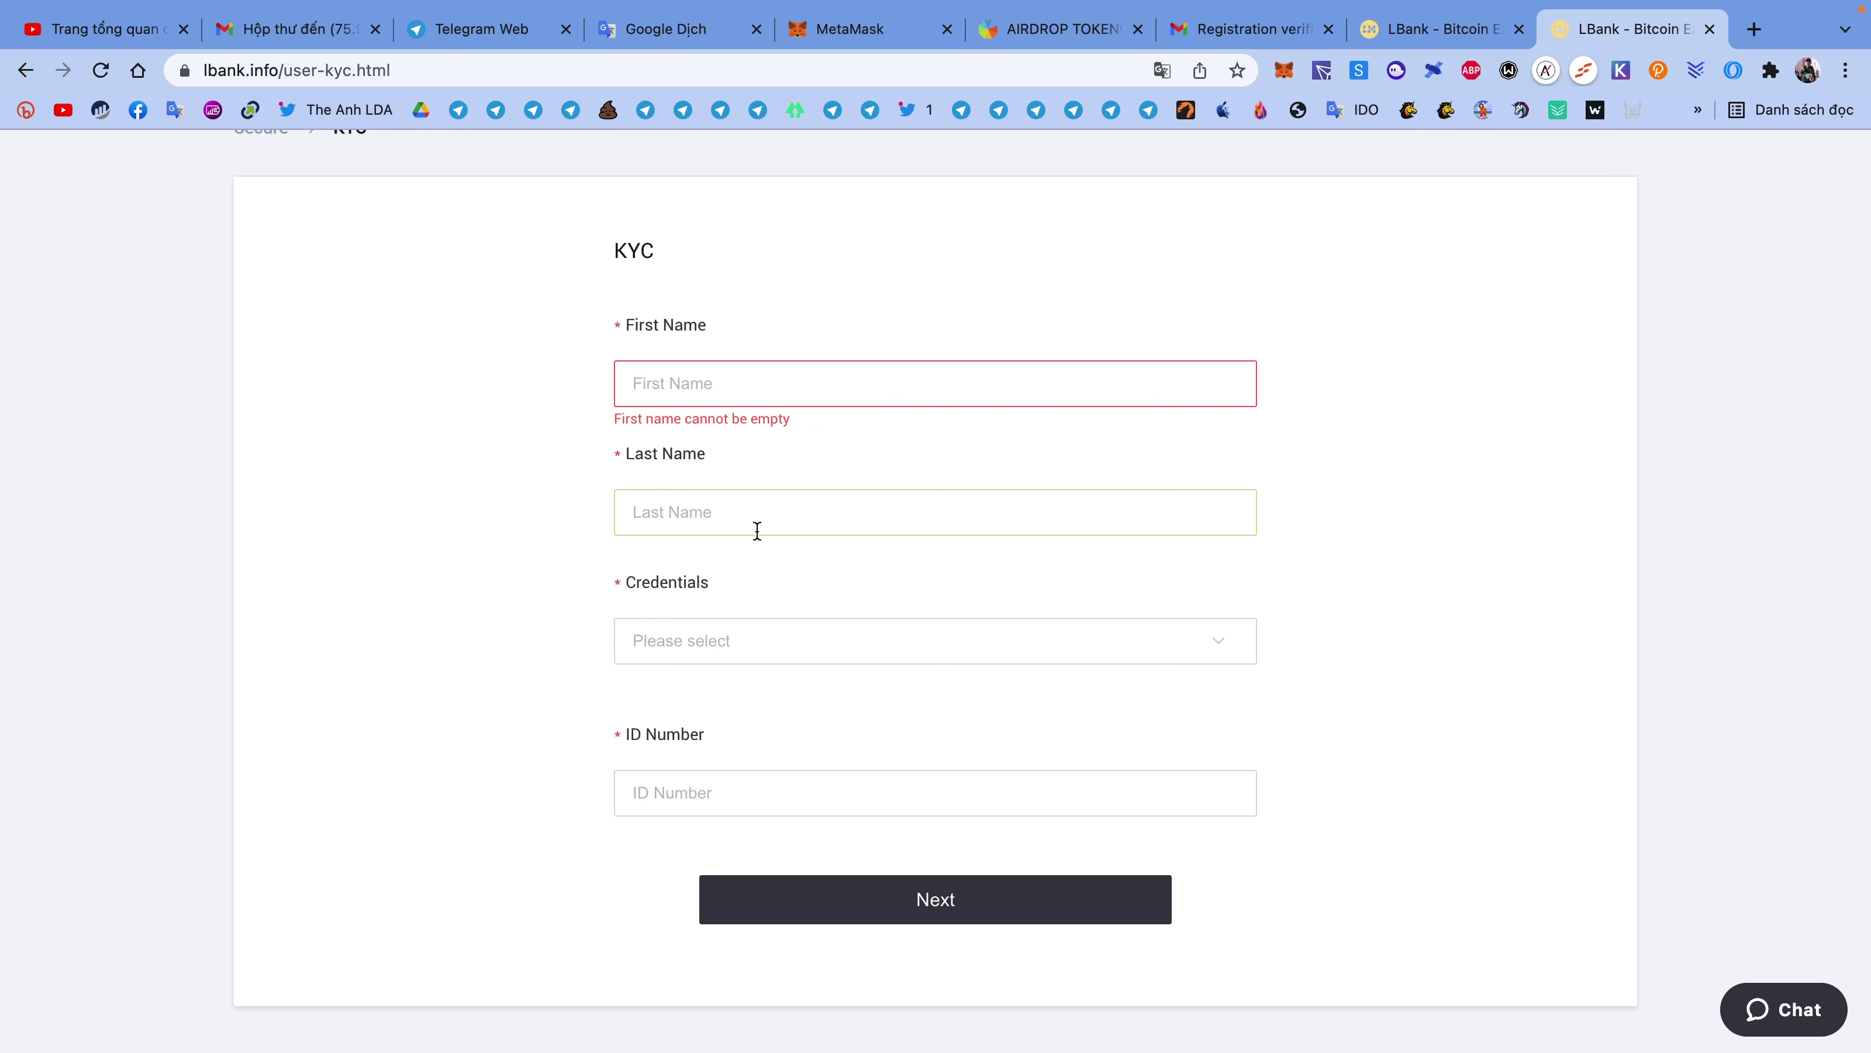
pyautogui.rightClick(1579, 436)
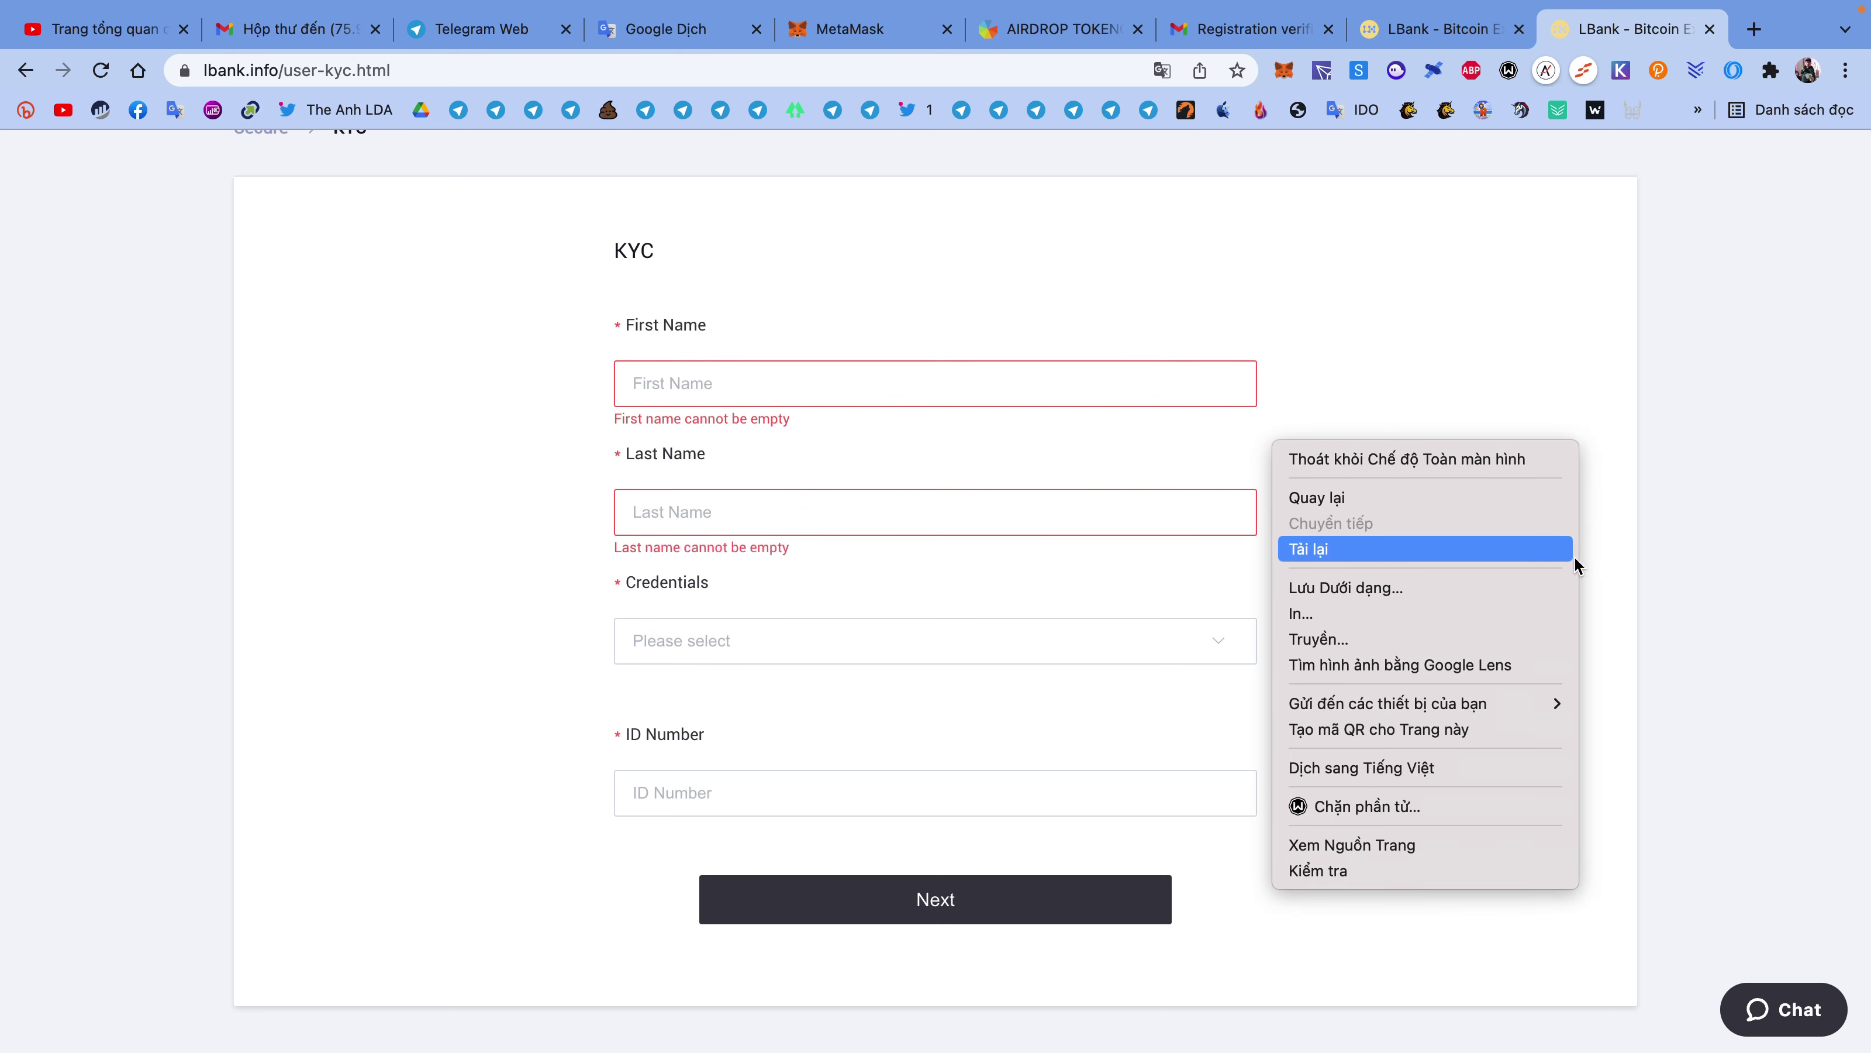
pyautogui.click(1448, 766)
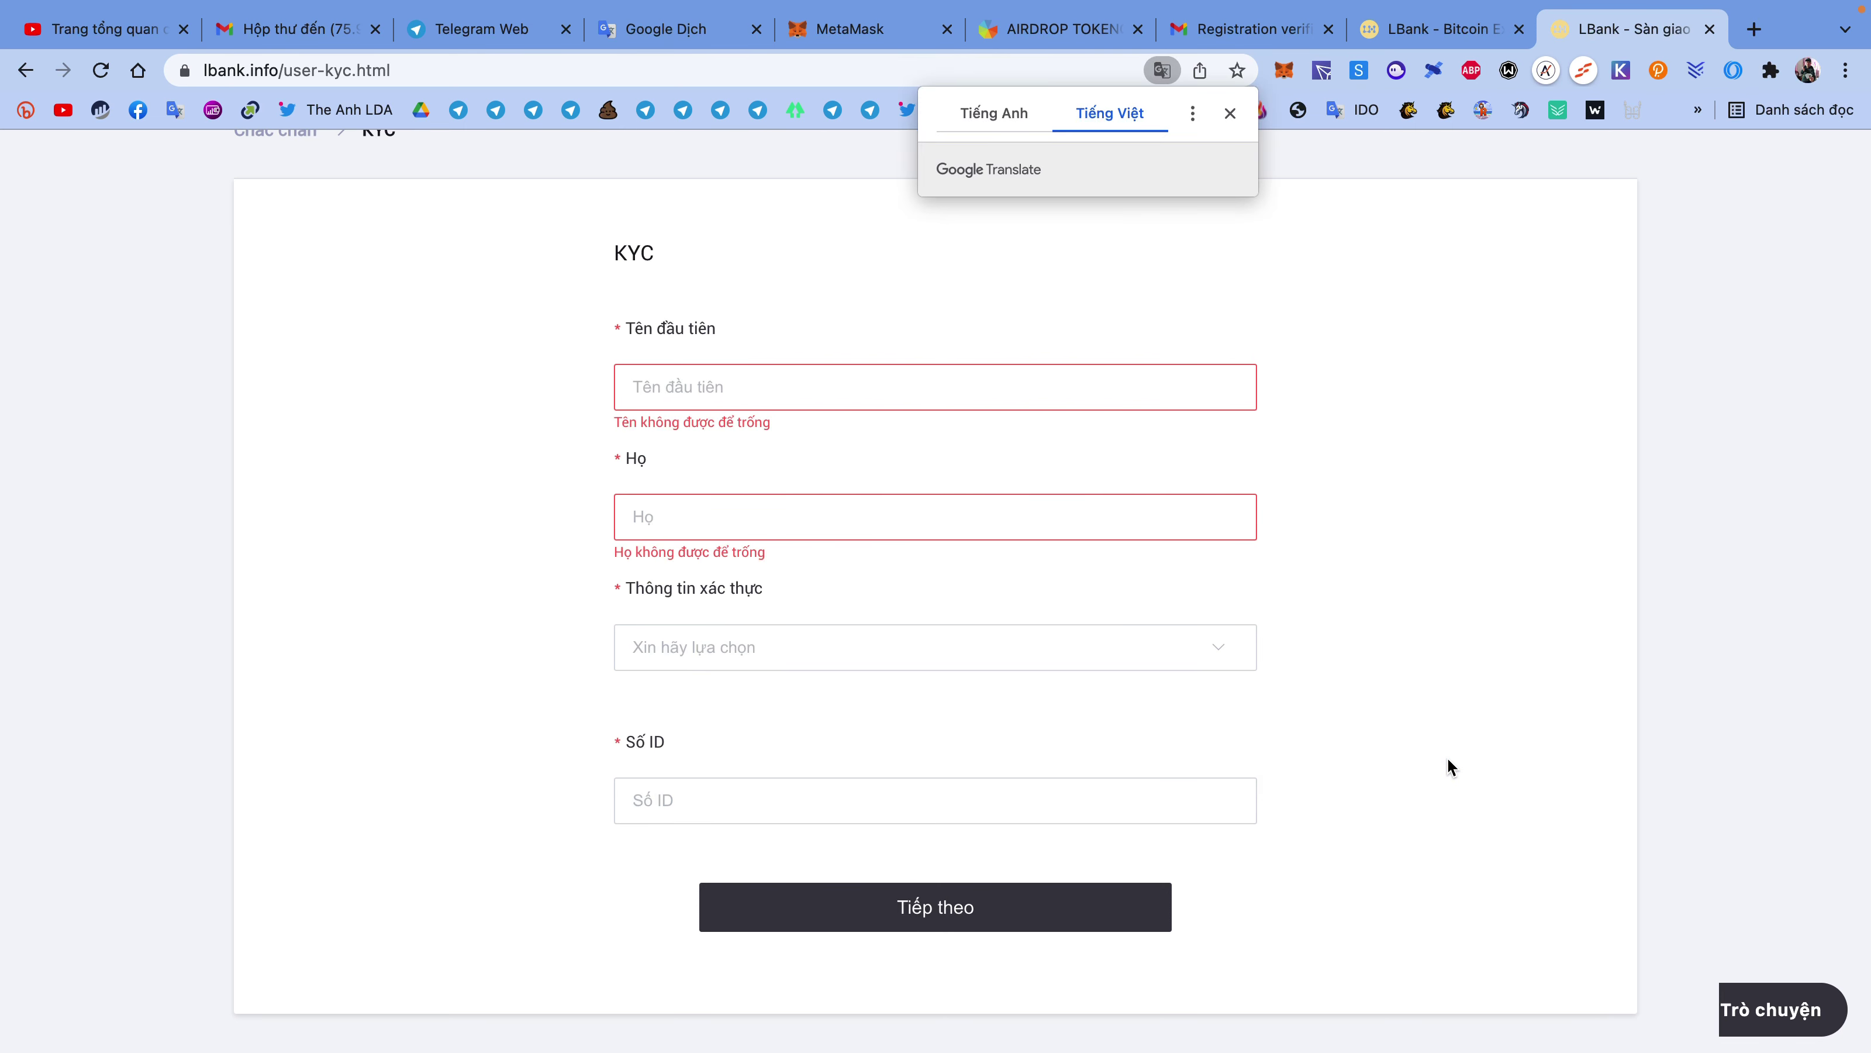
pyautogui.click(983, 99)
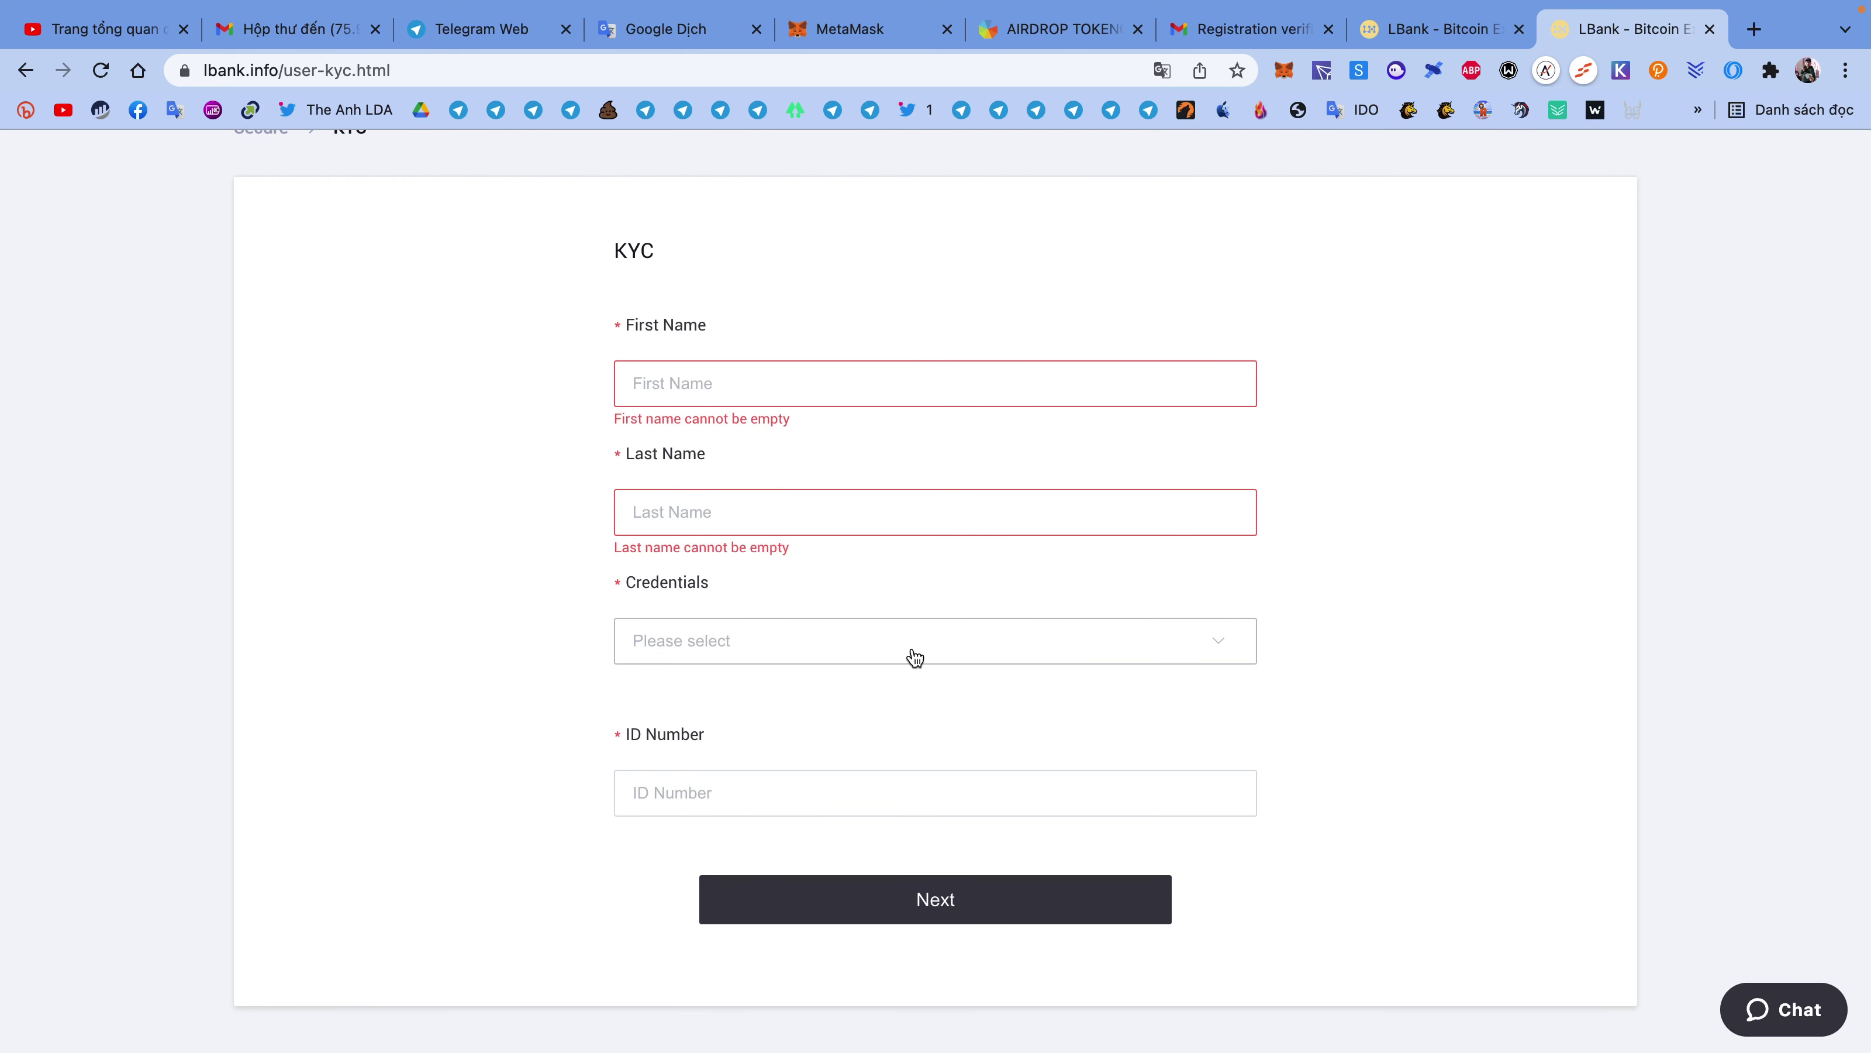
# Step: Select ID Card as the credentials type and activate the ID Number field
pyautogui.click(1192, 650)
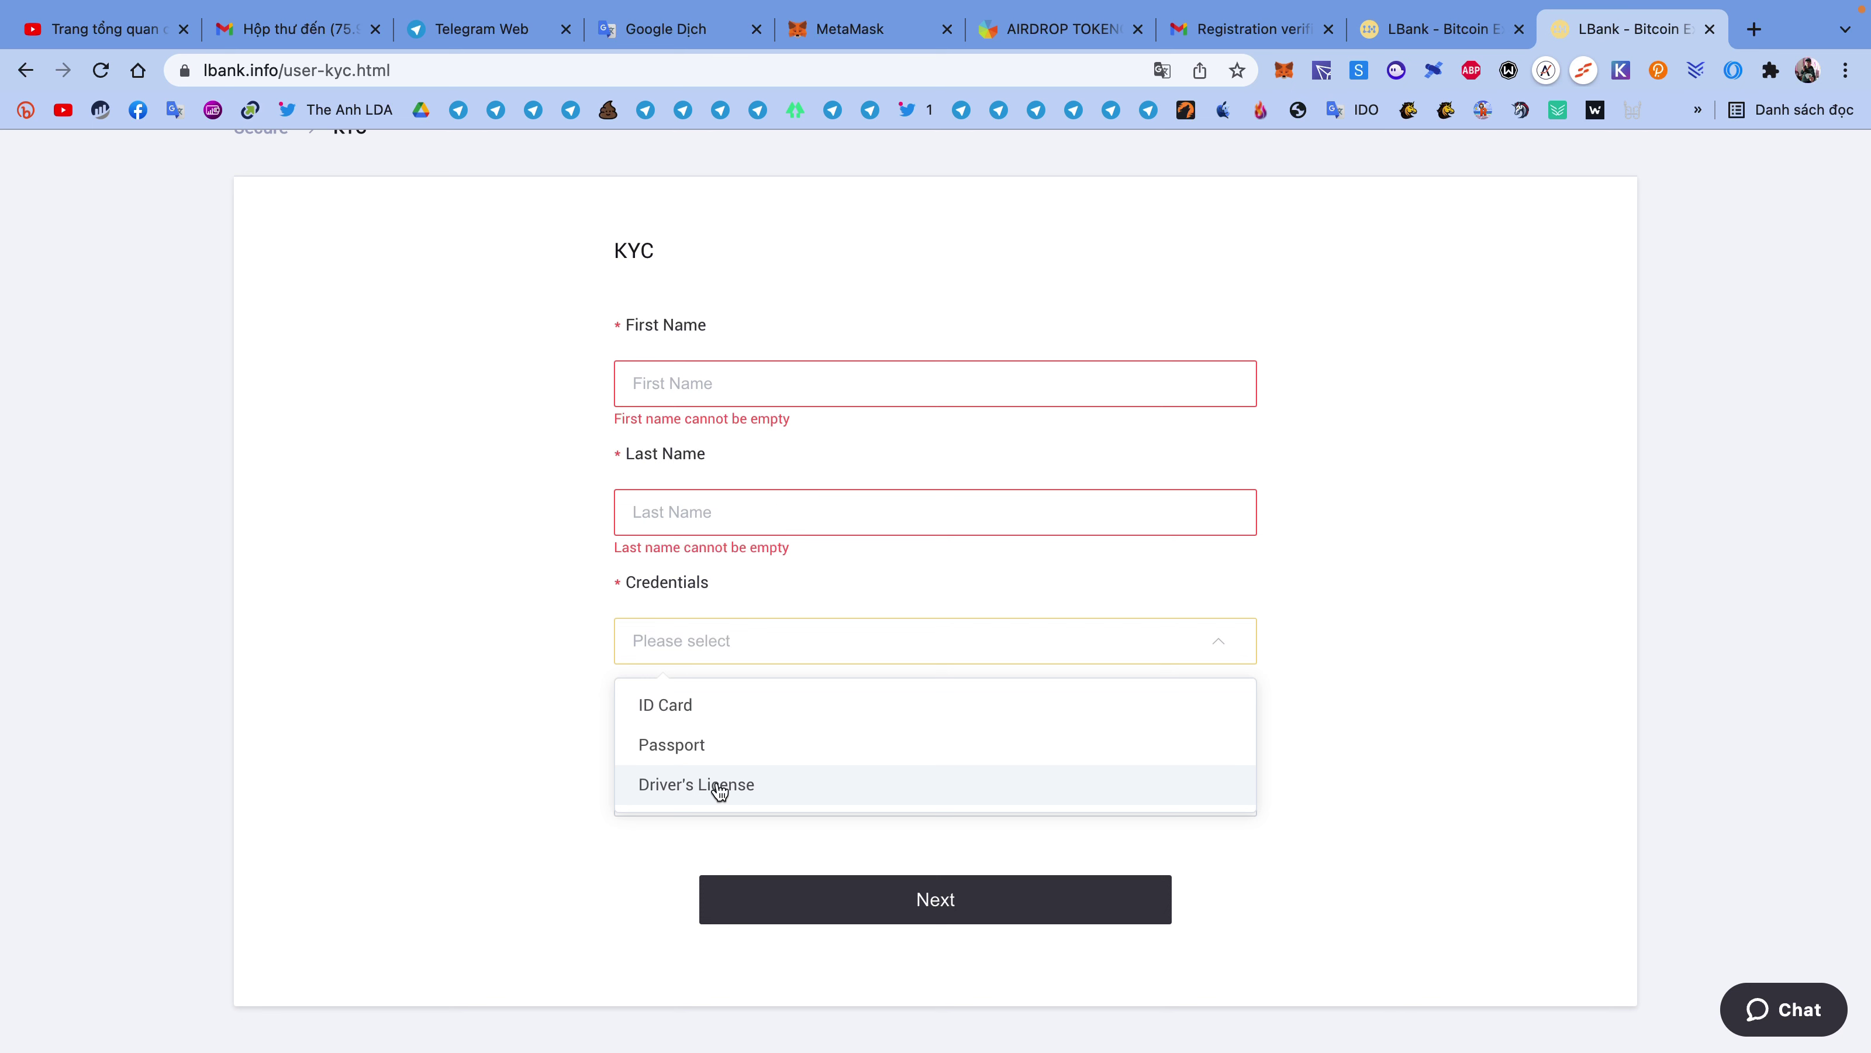
pyautogui.click(692, 712)
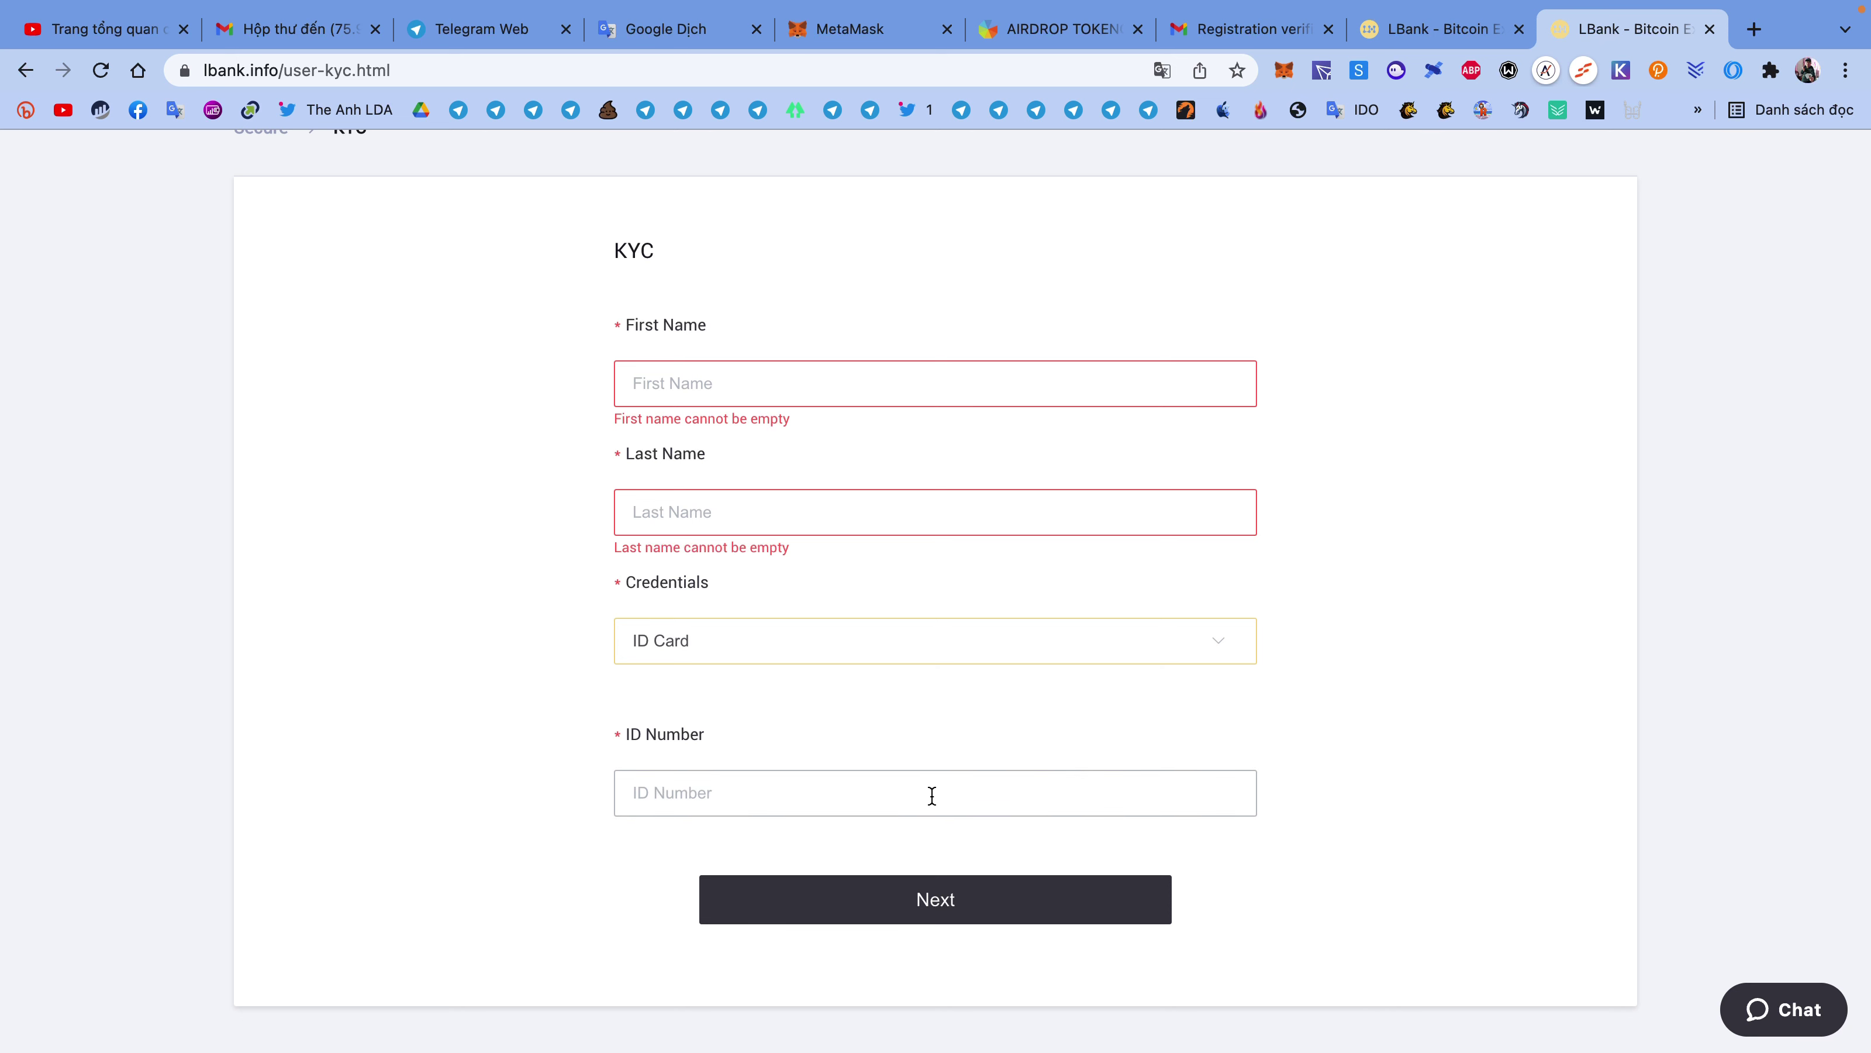
pyautogui.moveTo(620, 728); pyautogui.dragTo(748, 728)
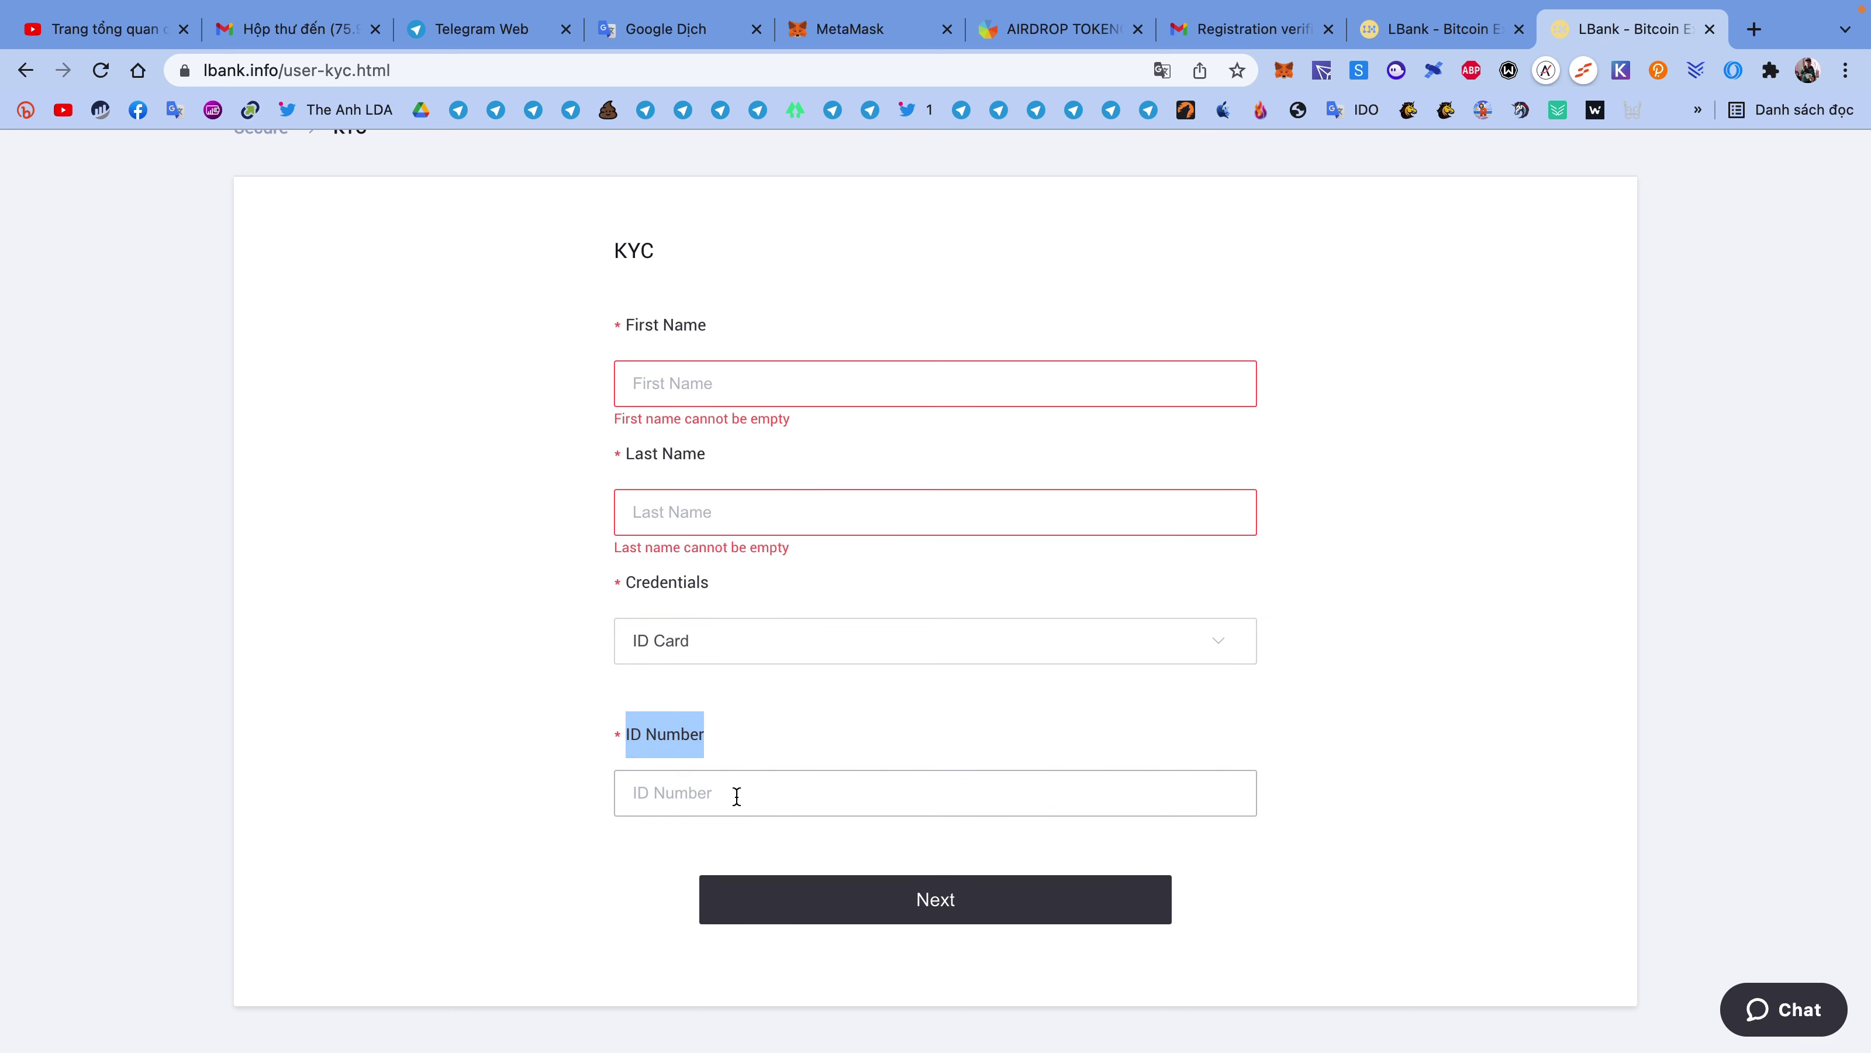
pyautogui.click(786, 796)
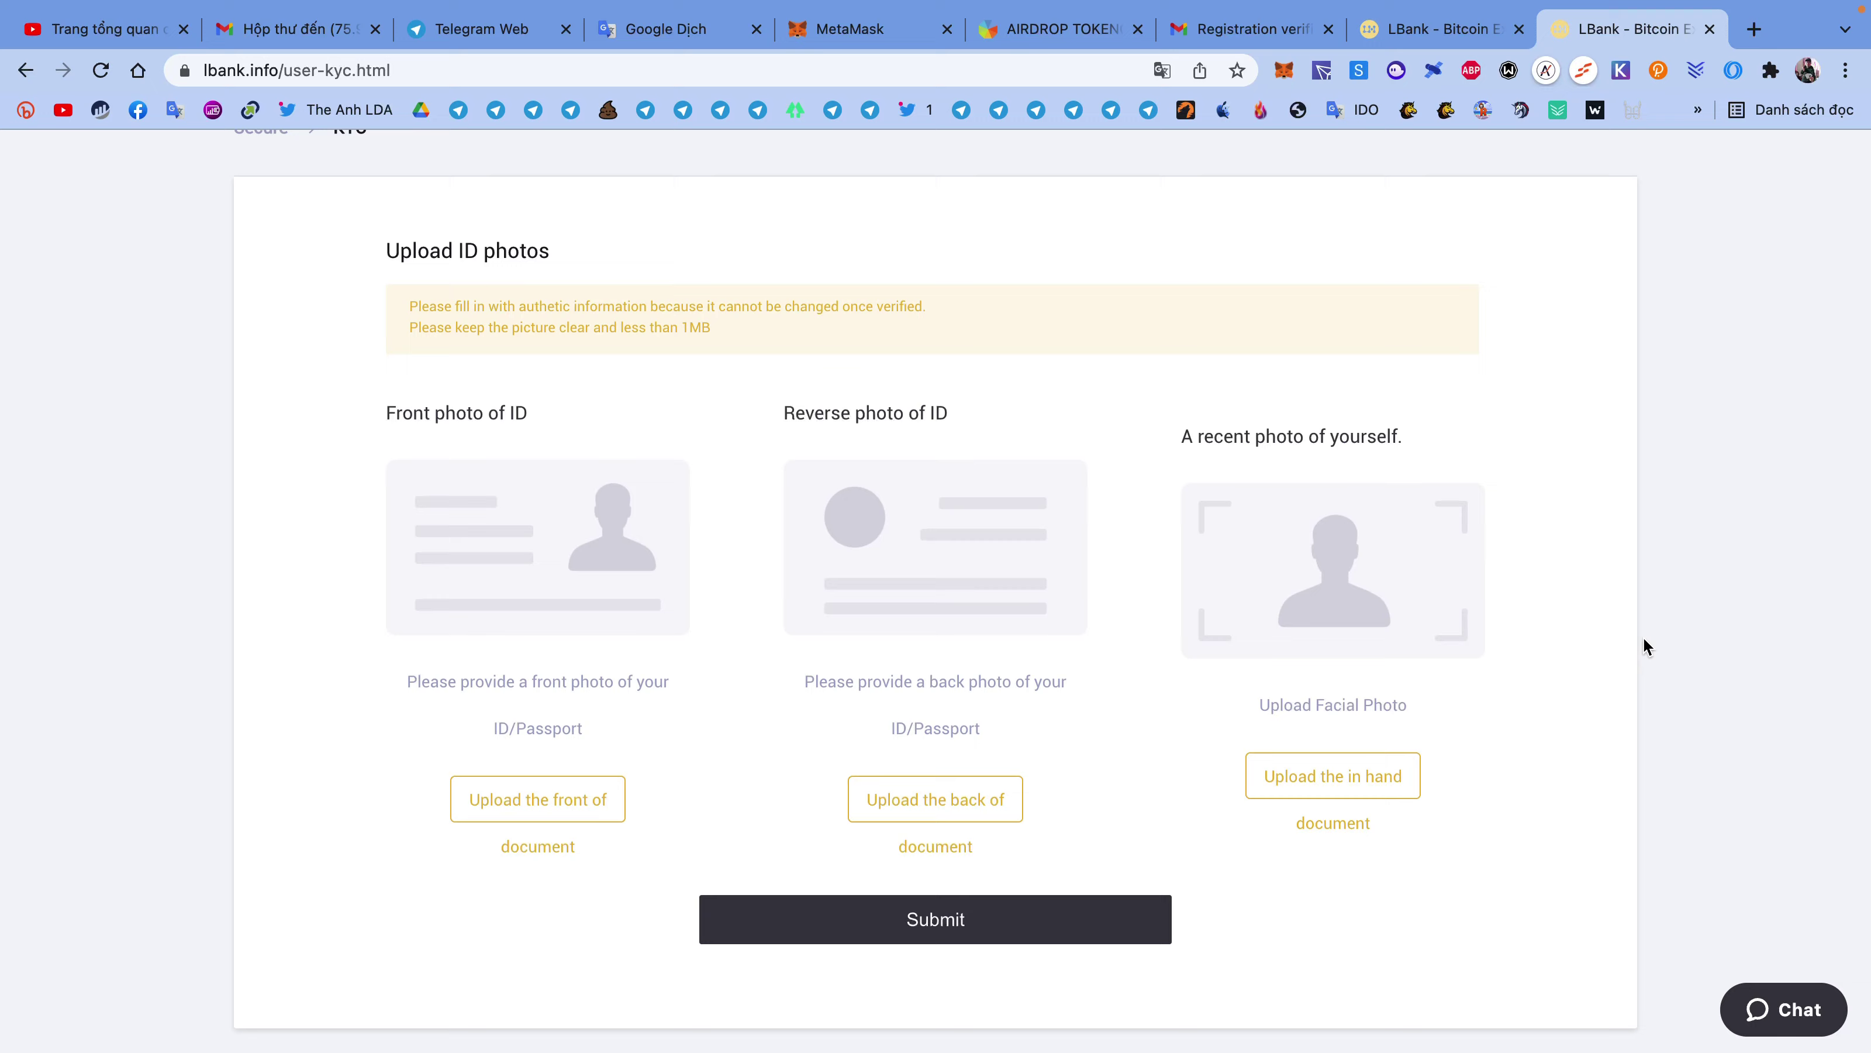
# Step: Examine the three photos required for KYC: front of ID, reverse of ID and a recent photo of yourself
pyautogui.scroll(1, 1645, 646)
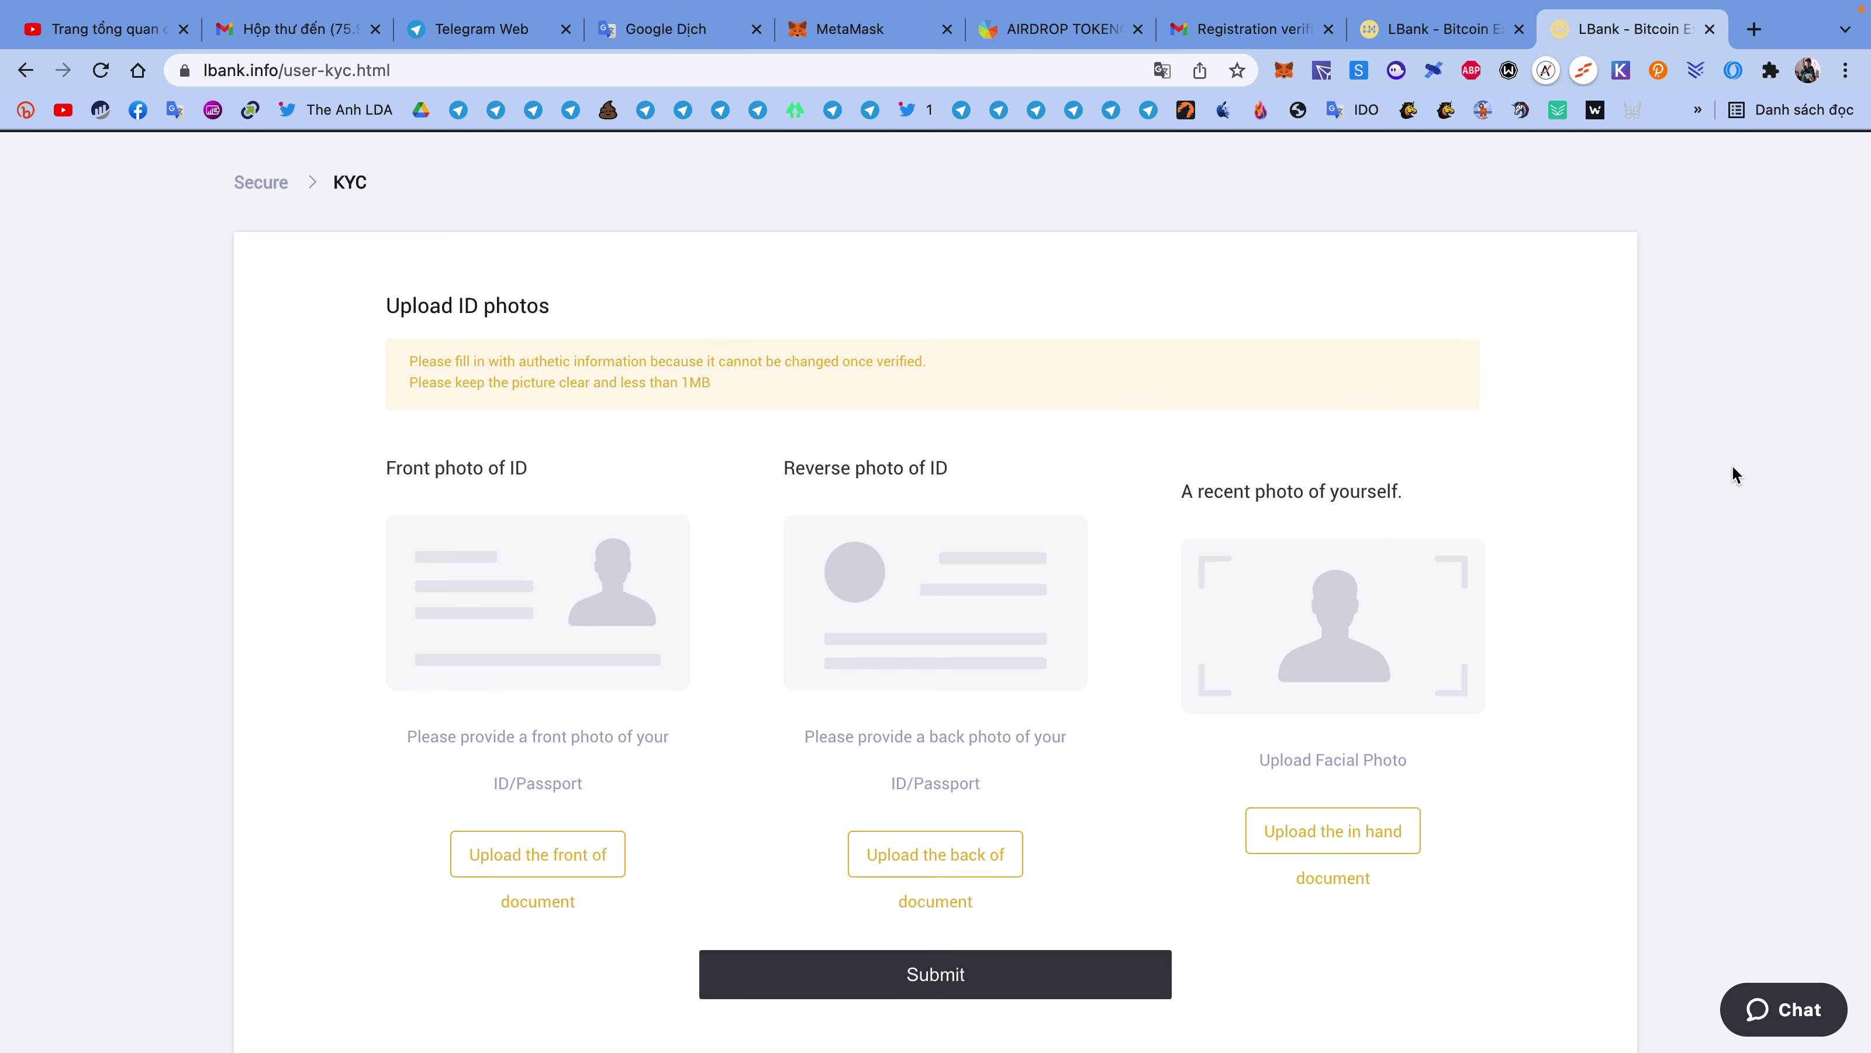
pyautogui.scroll(-3, 1733, 472)
pyautogui.scroll(2, 1732, 472)
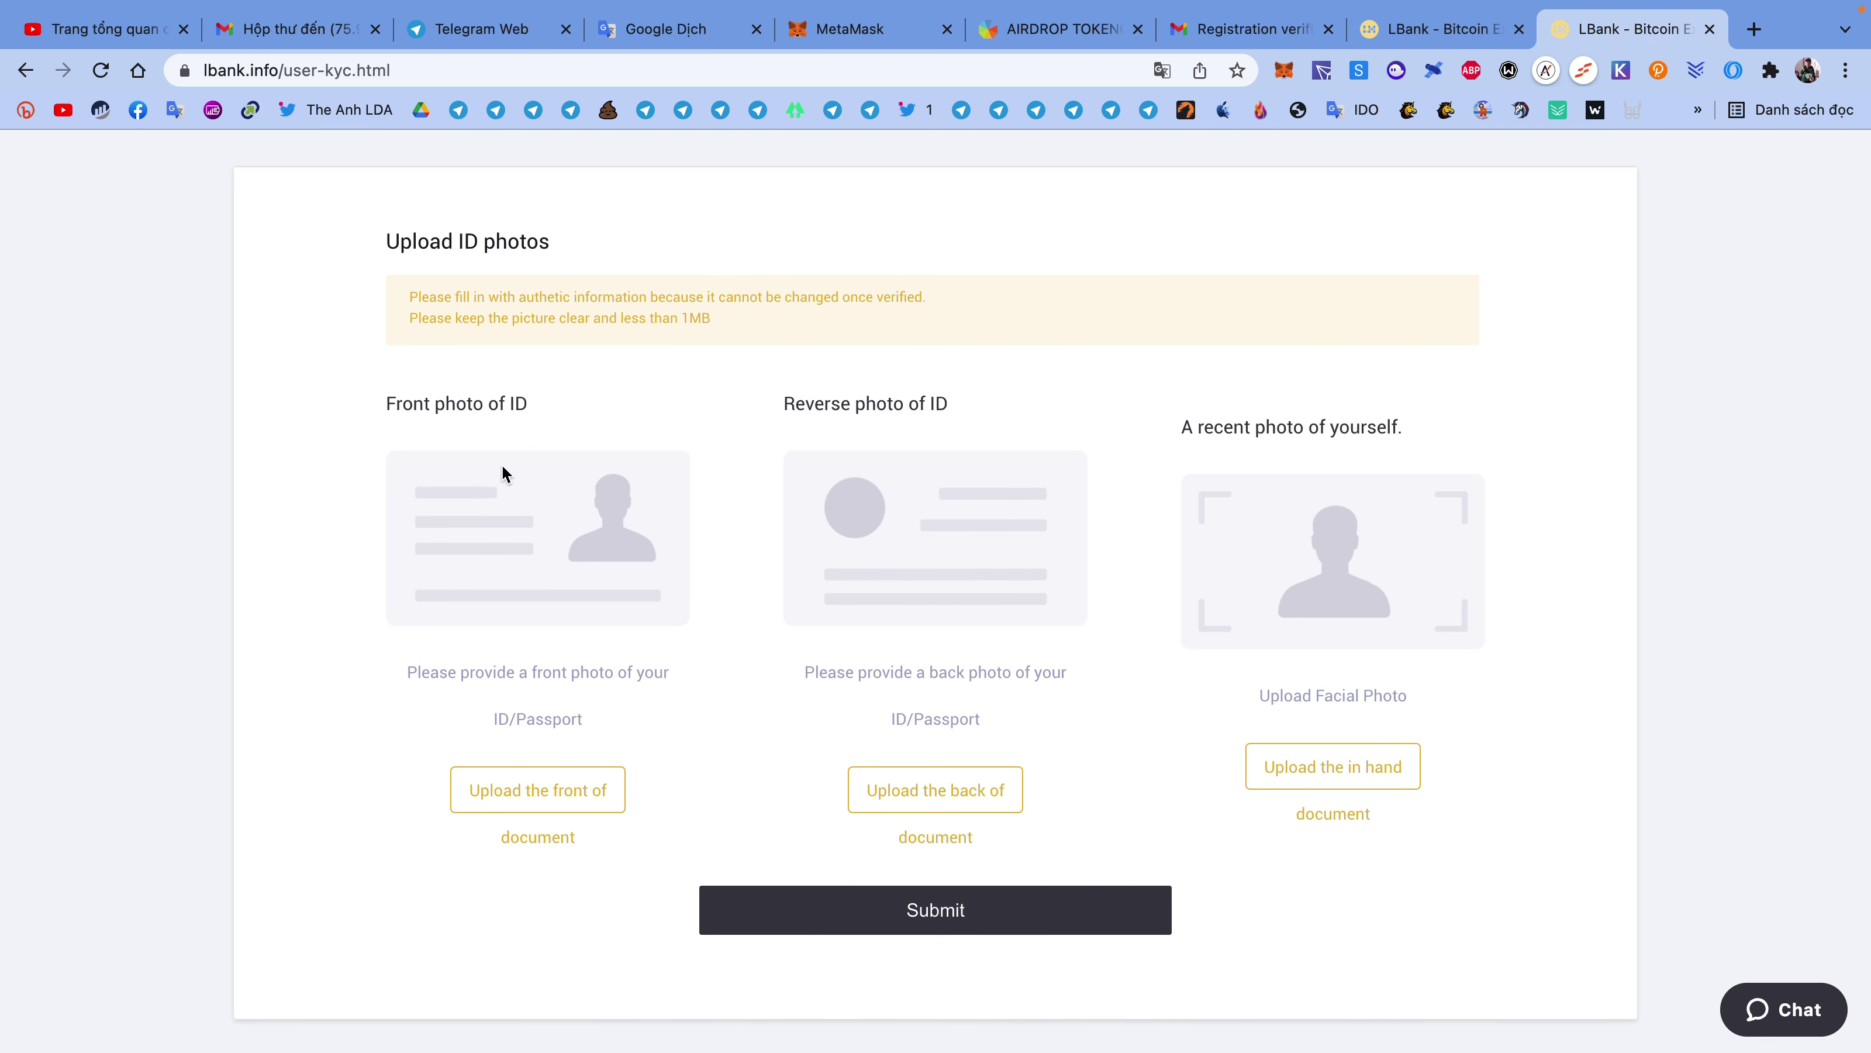
pyautogui.moveTo(386, 404); pyautogui.dragTo(559, 404)
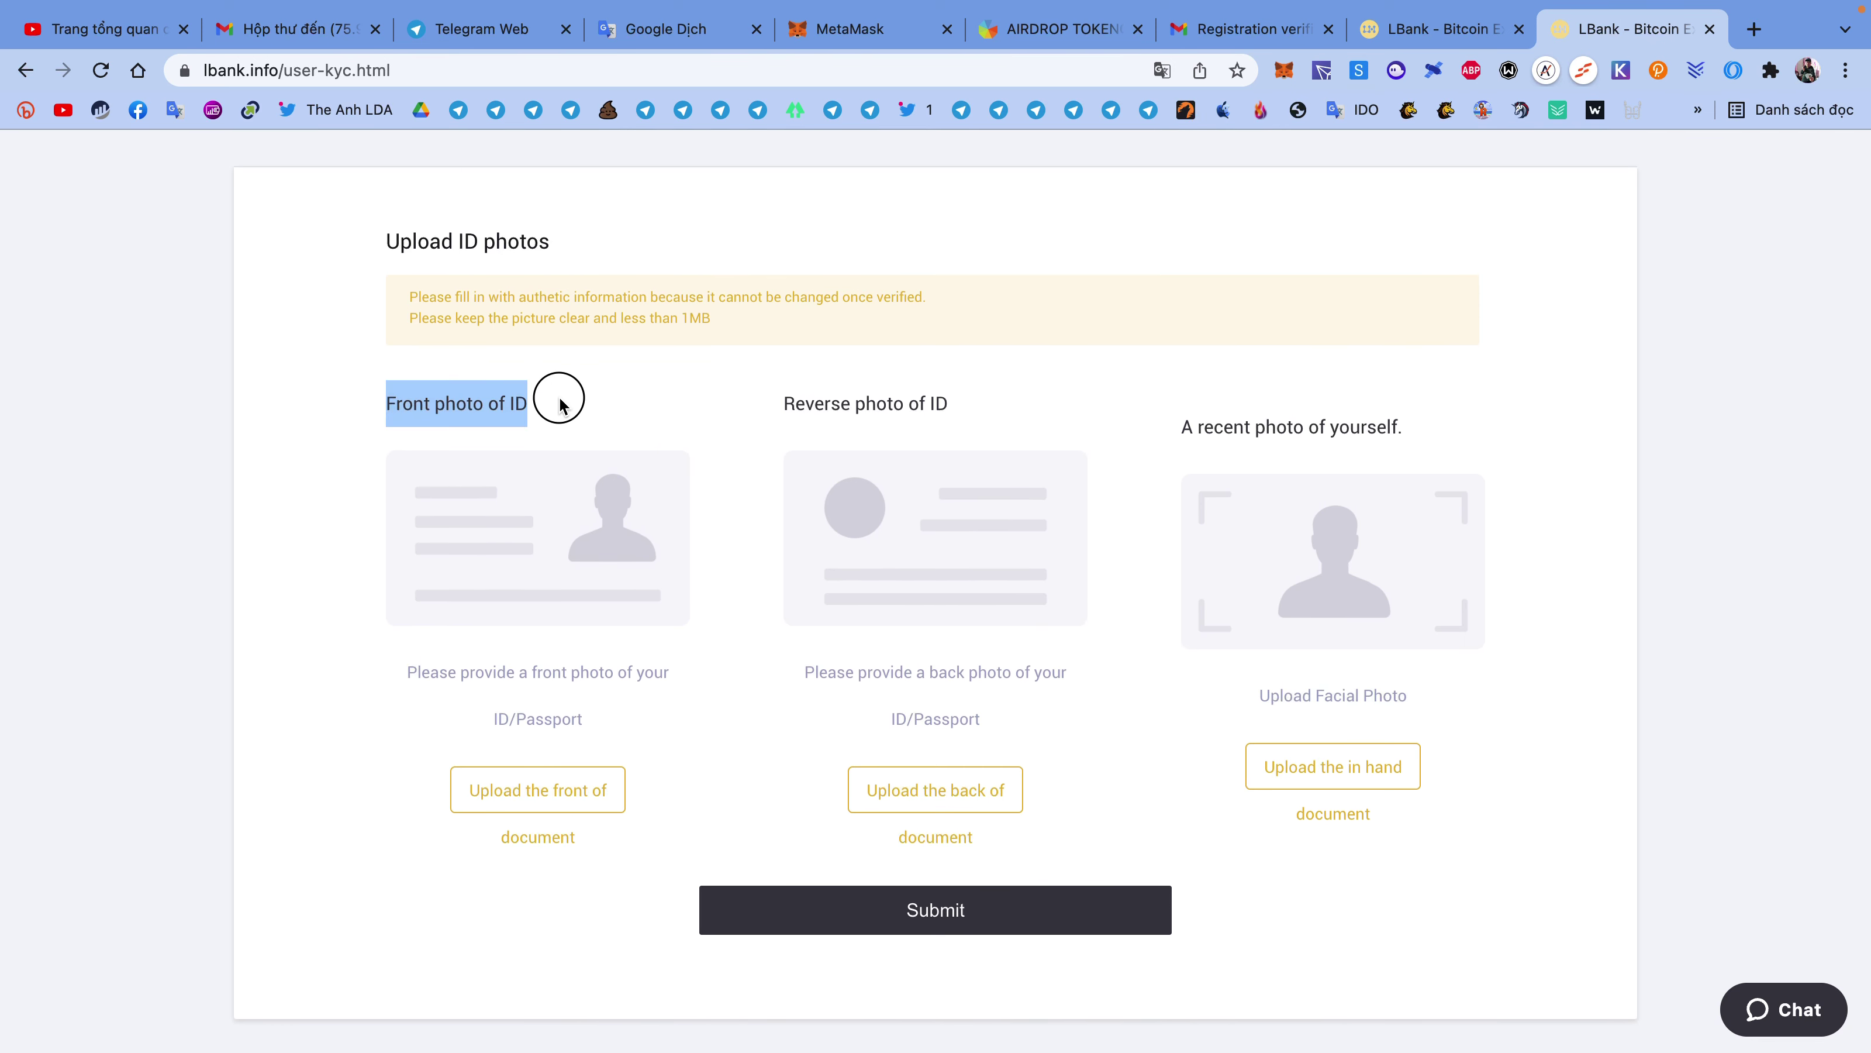
pyautogui.moveTo(783, 404); pyautogui.dragTo(976, 410)
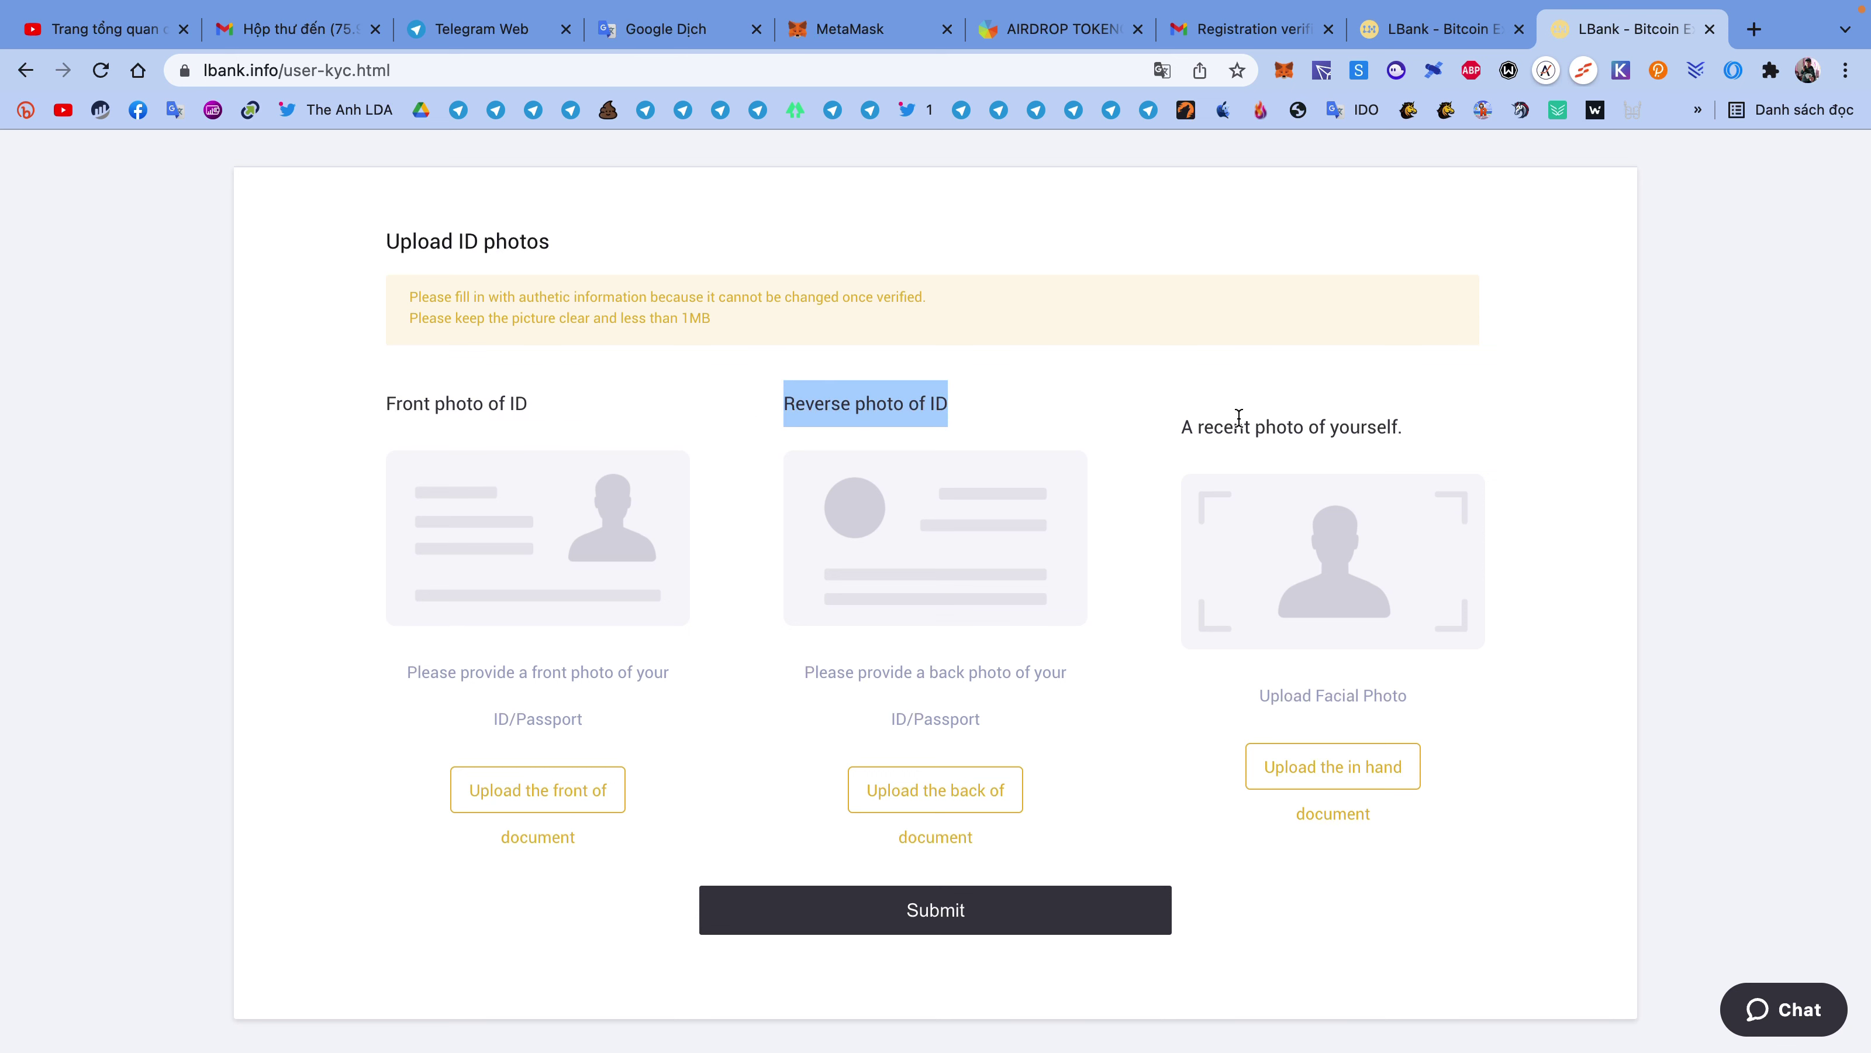
pyautogui.moveTo(1182, 428); pyautogui.dragTo(1404, 436)
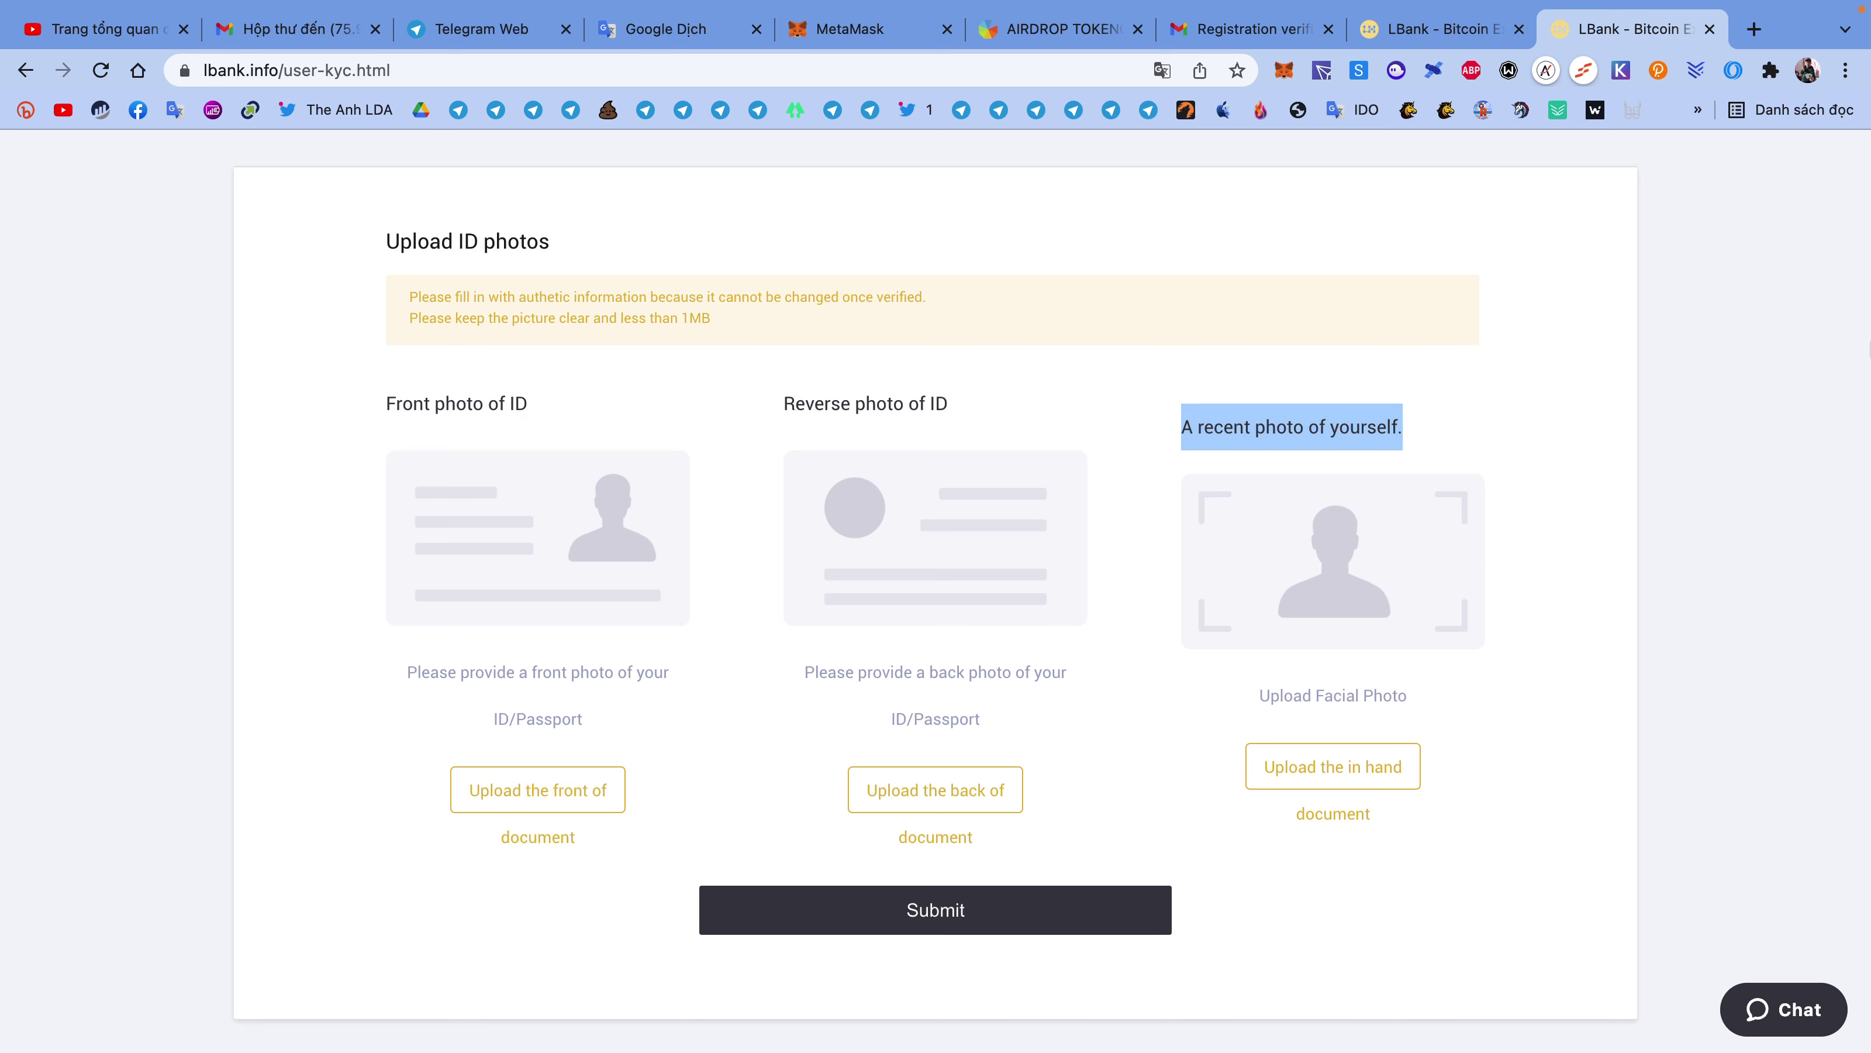
# Step: Read the ID photo upload requirements in Vietnamese translation and return the page to English
pyautogui.rightClick(1806, 299)
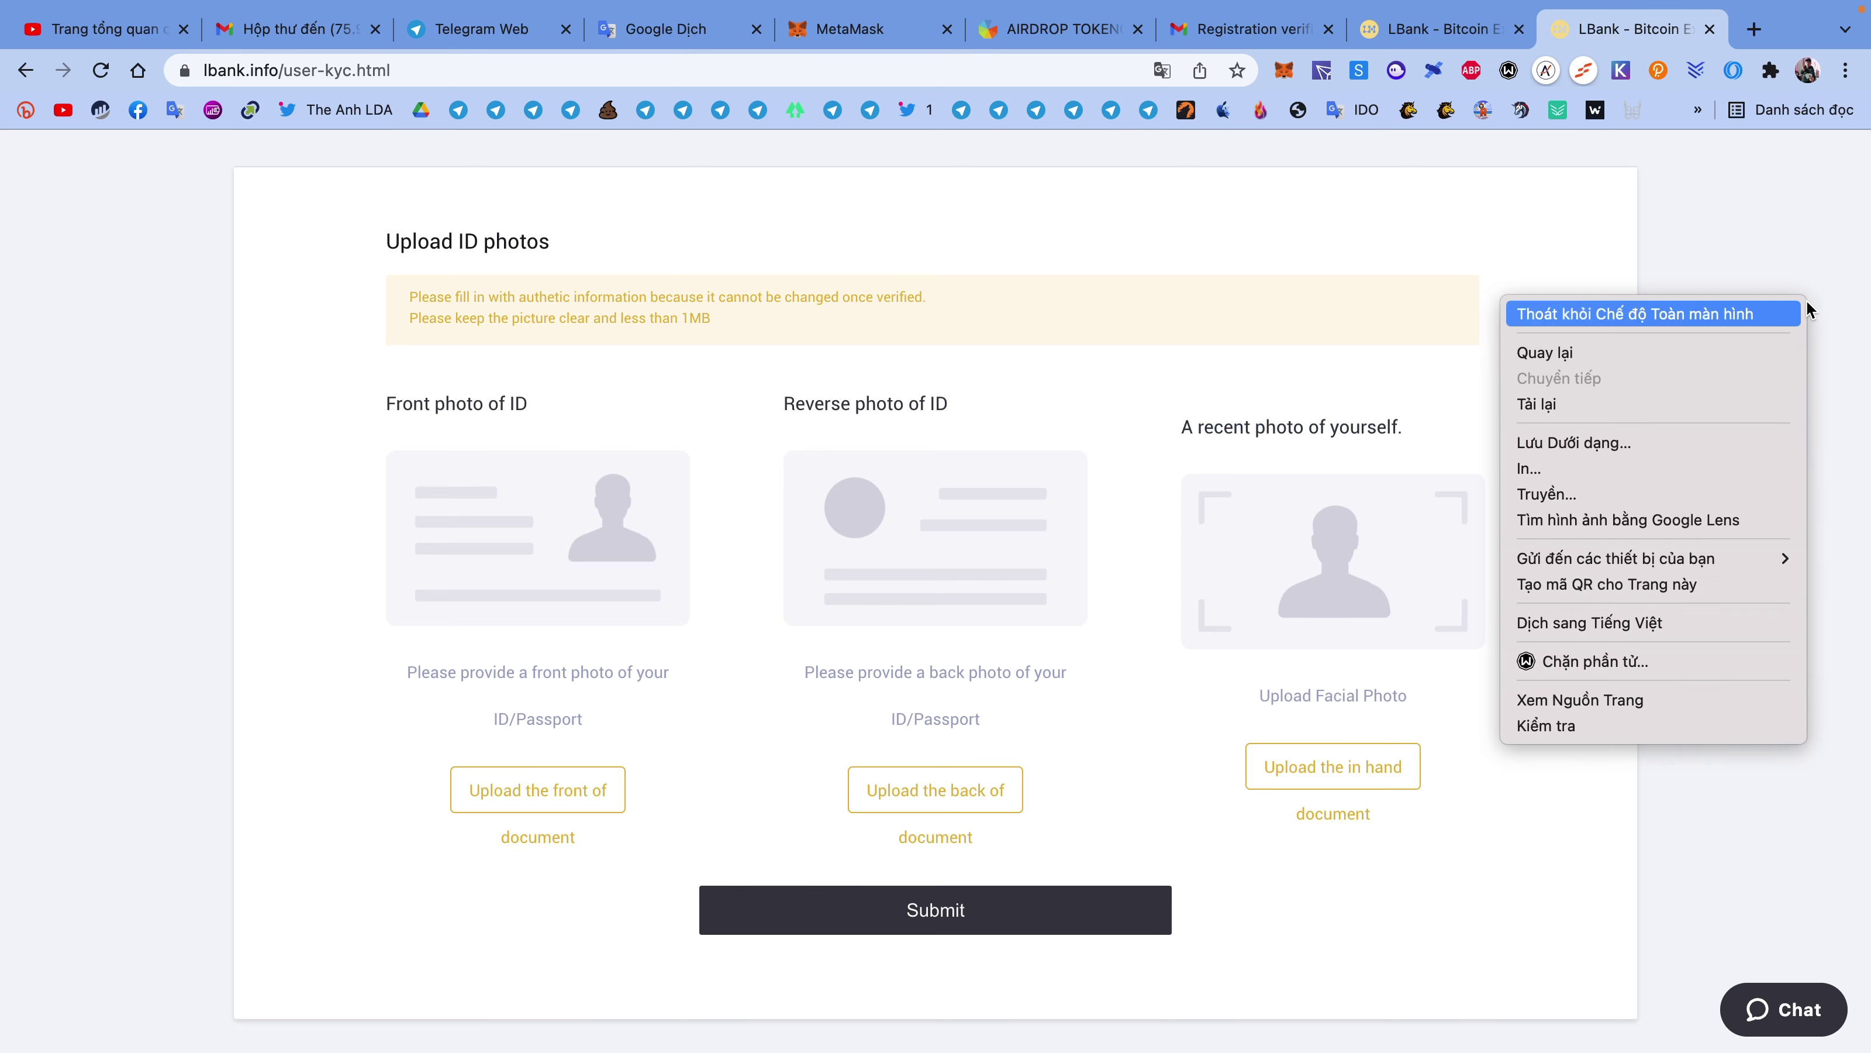
pyautogui.click(1648, 621)
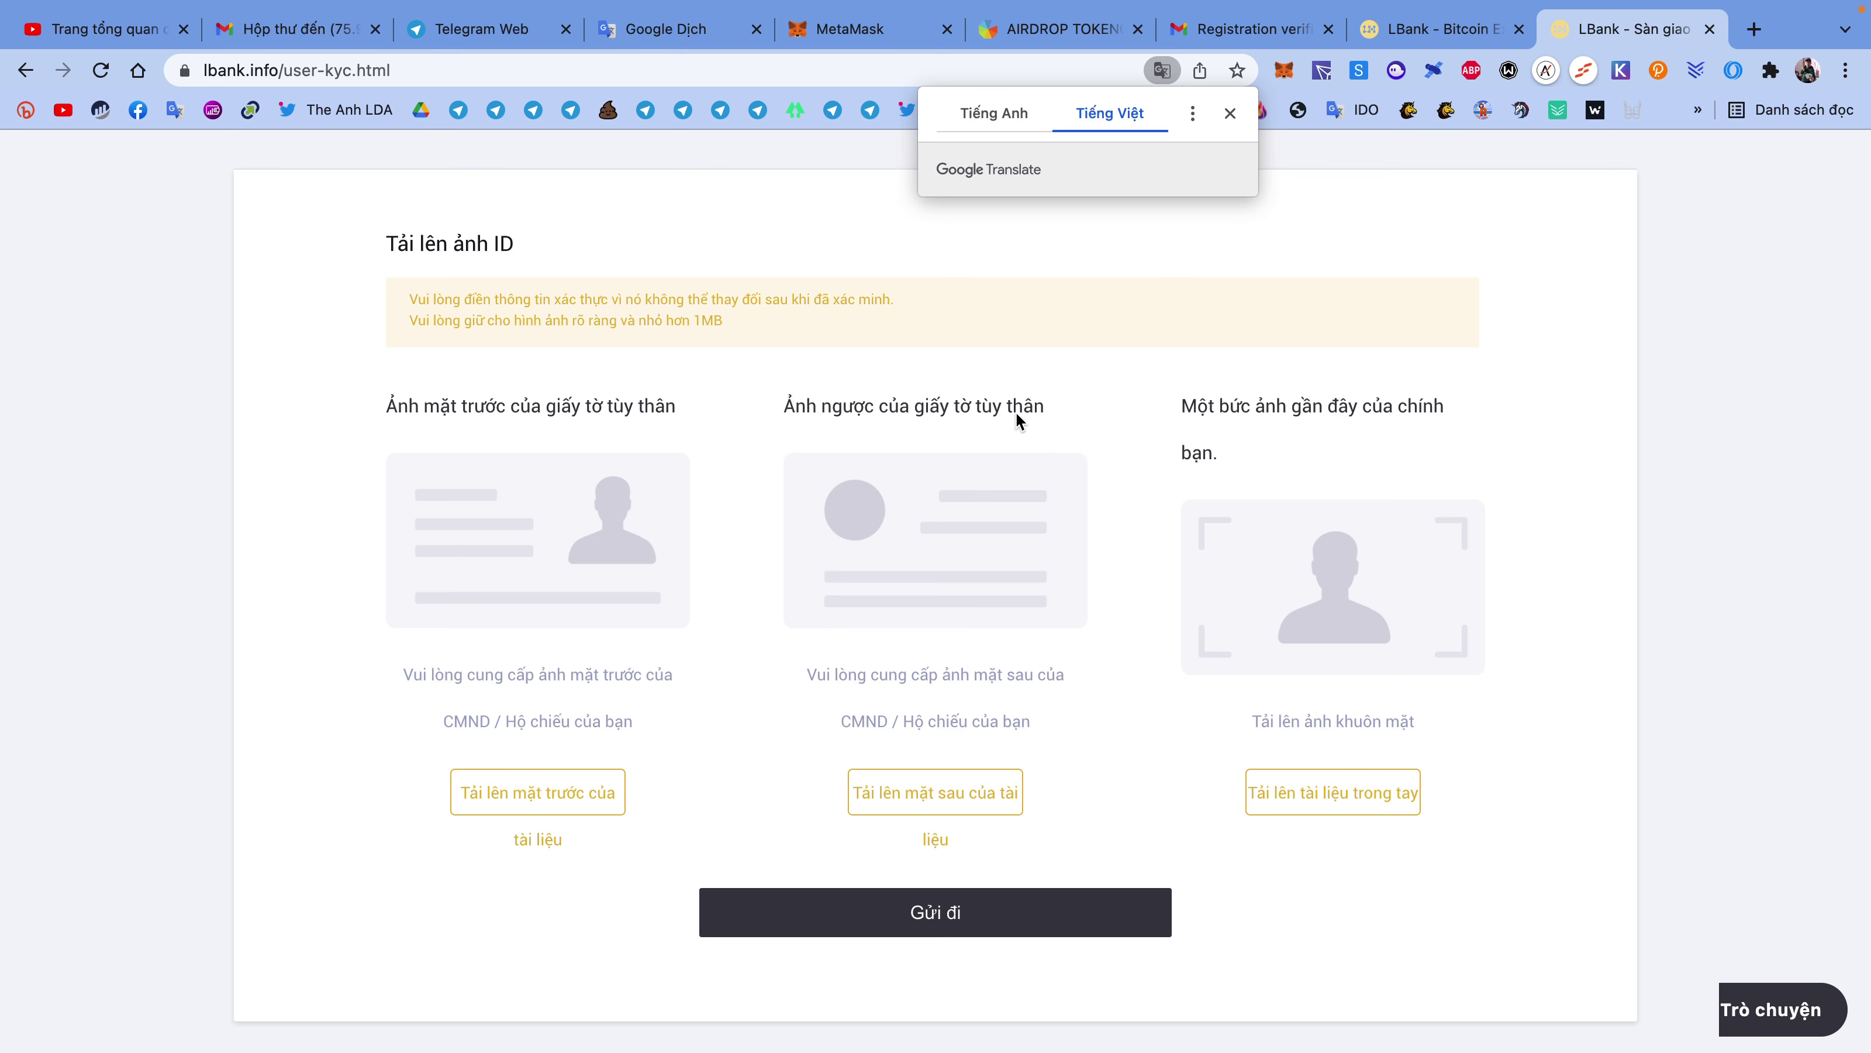
pyautogui.click(1011, 117)
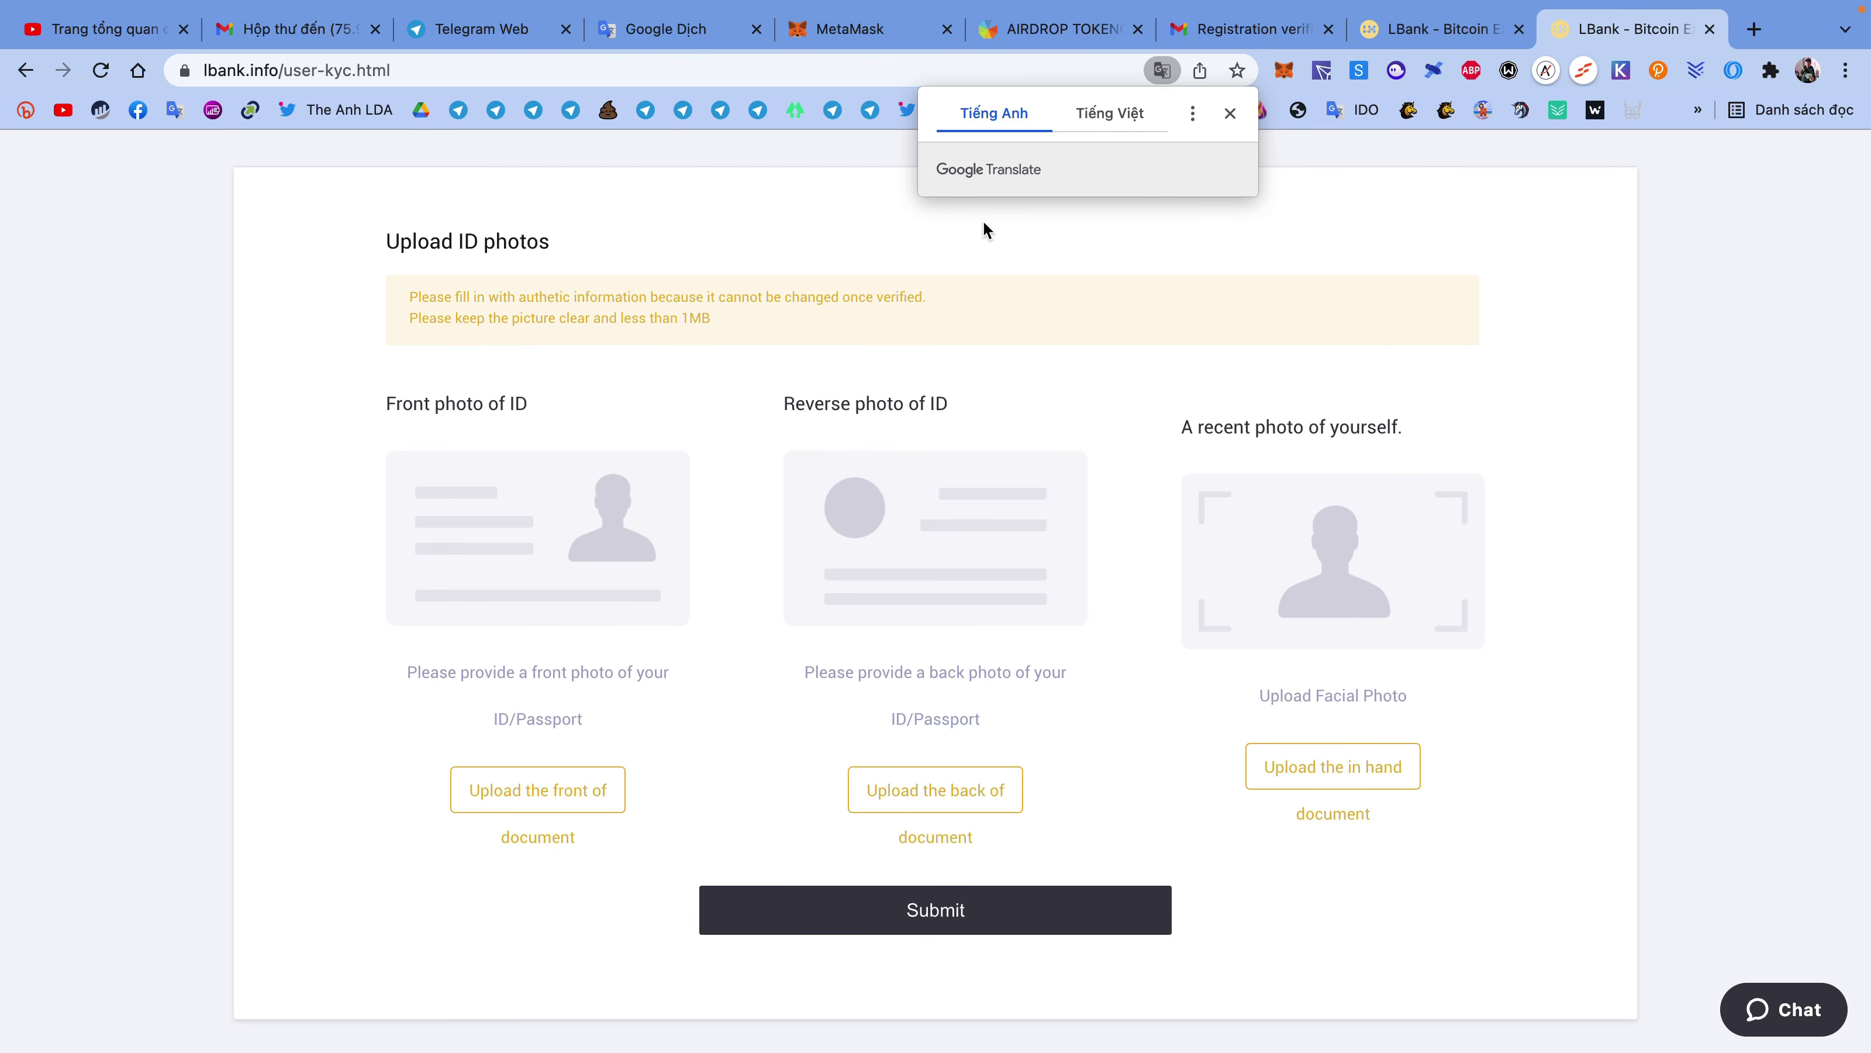
pyautogui.click(1123, 117)
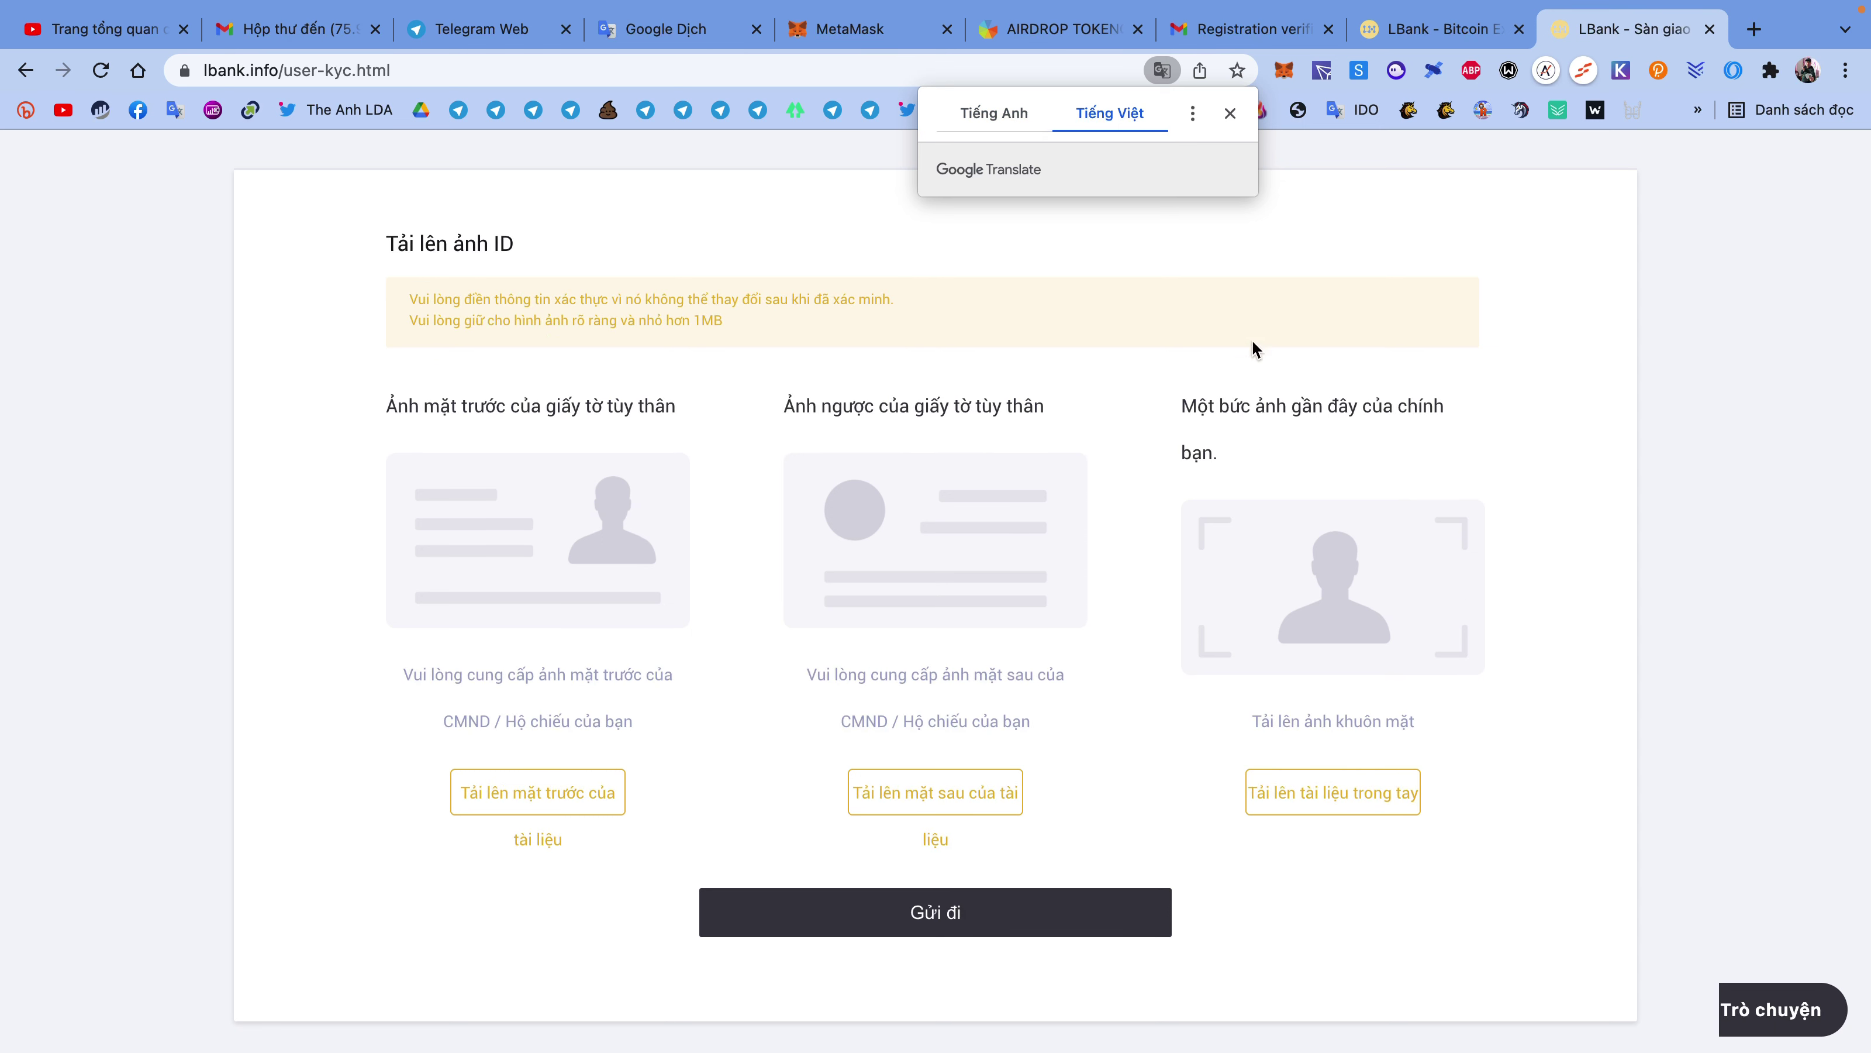
pyautogui.click(971, 120)
pyautogui.click(1360, 391)
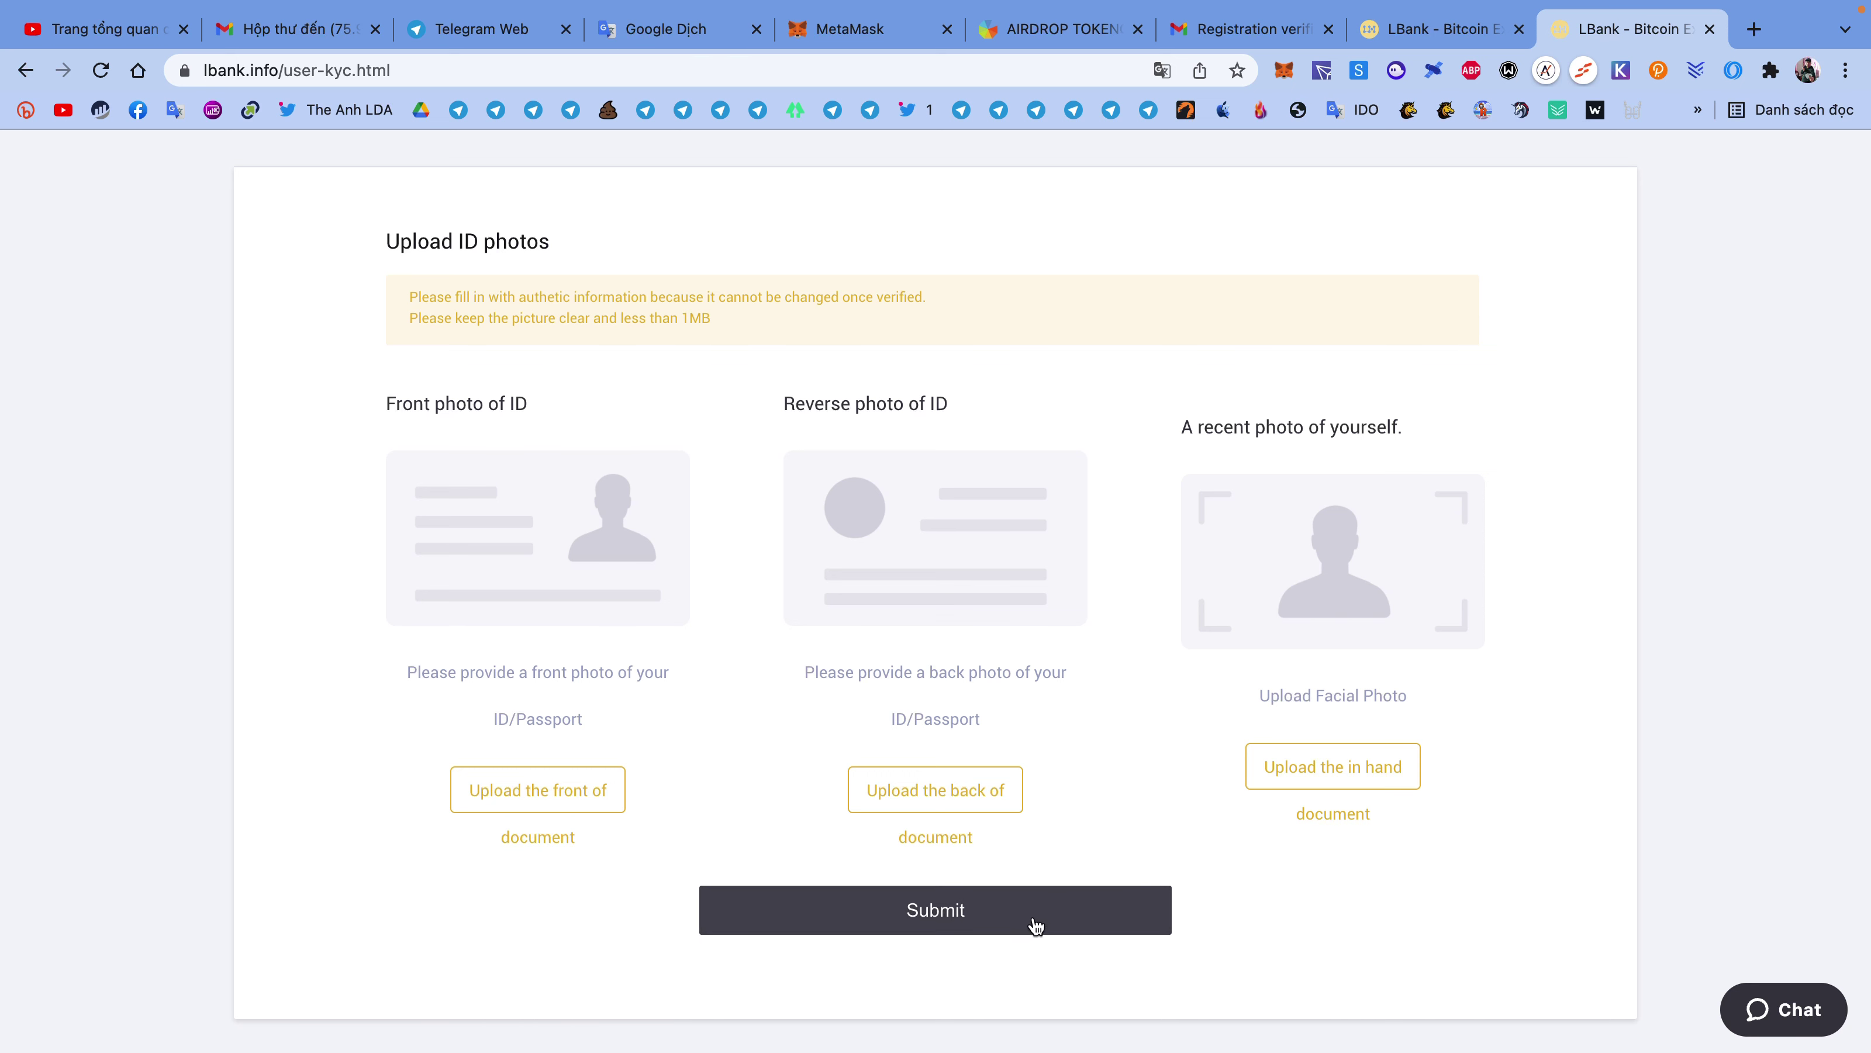
pyautogui.scroll(2, 1151, 643)
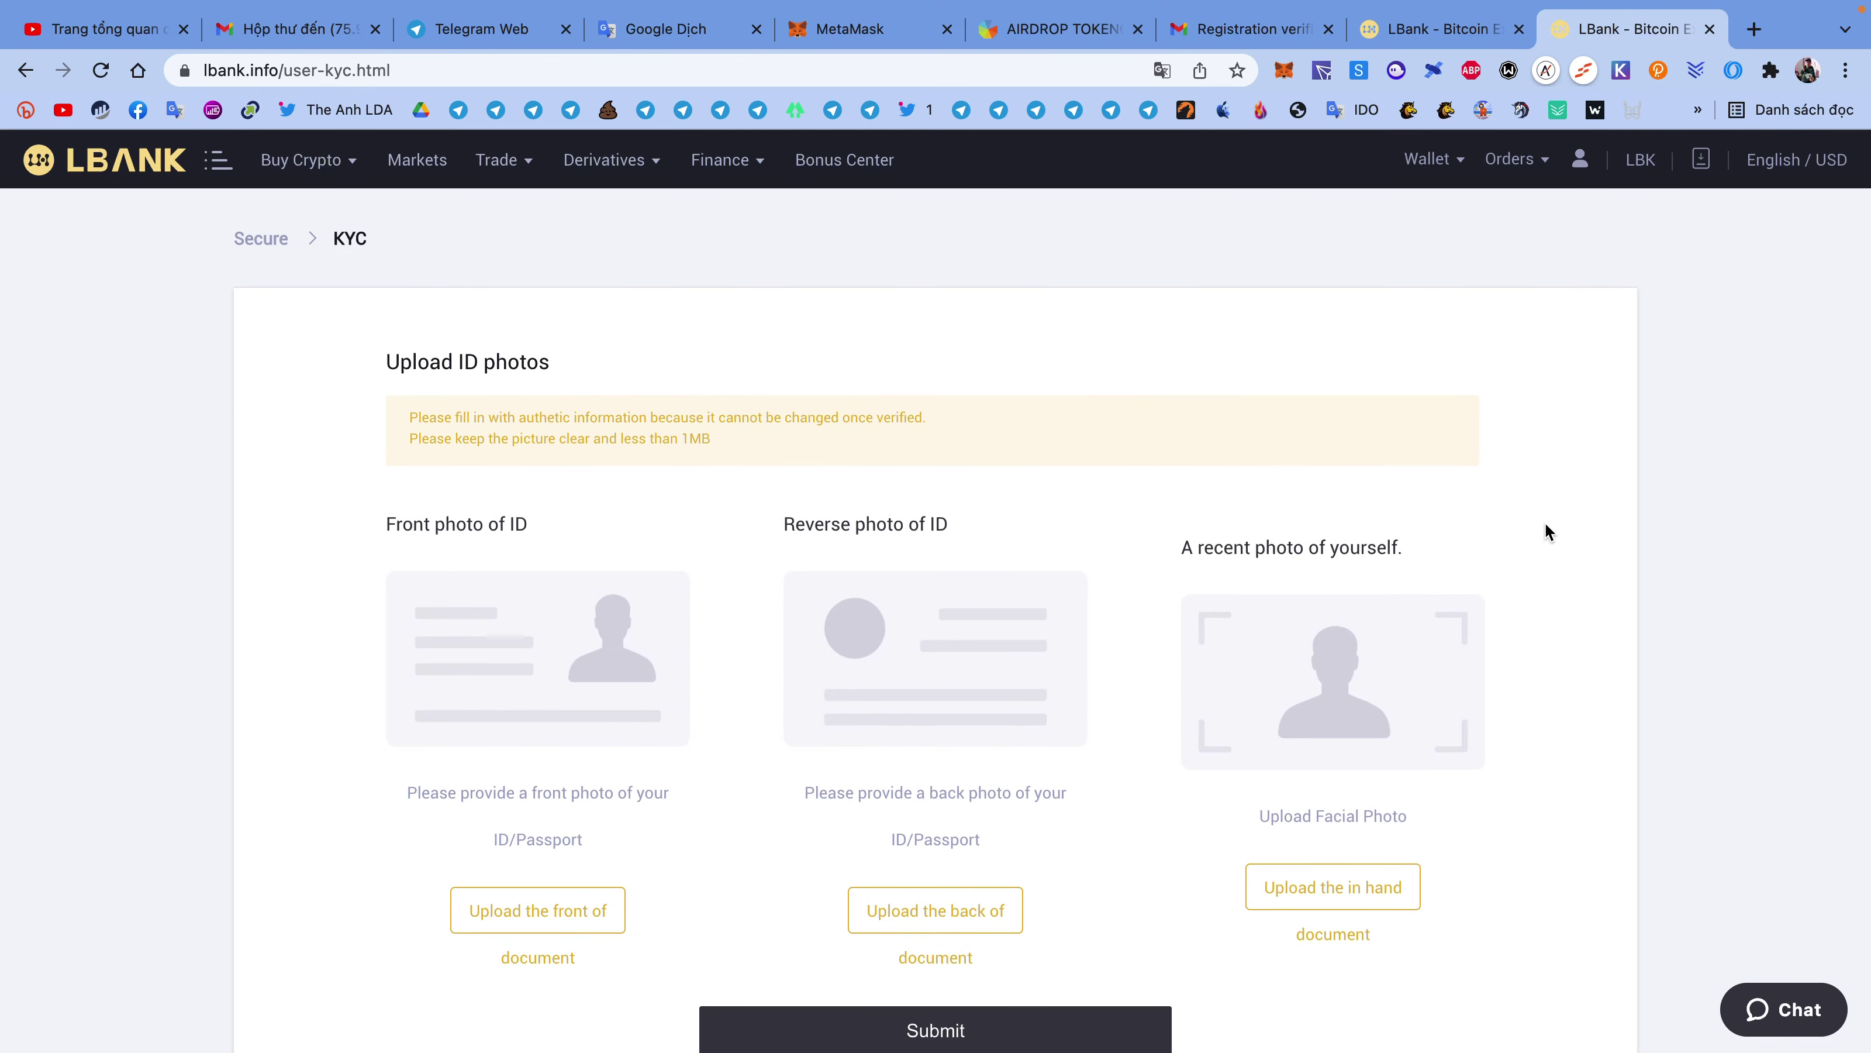
# Step: Translate the Upload ID photos page into Vietnamese to review its three photo sections, and restore the English version
pyautogui.scroll(-1, 1544, 524)
pyautogui.scroll(1, 1545, 524)
pyautogui.rightClick(1035, 294)
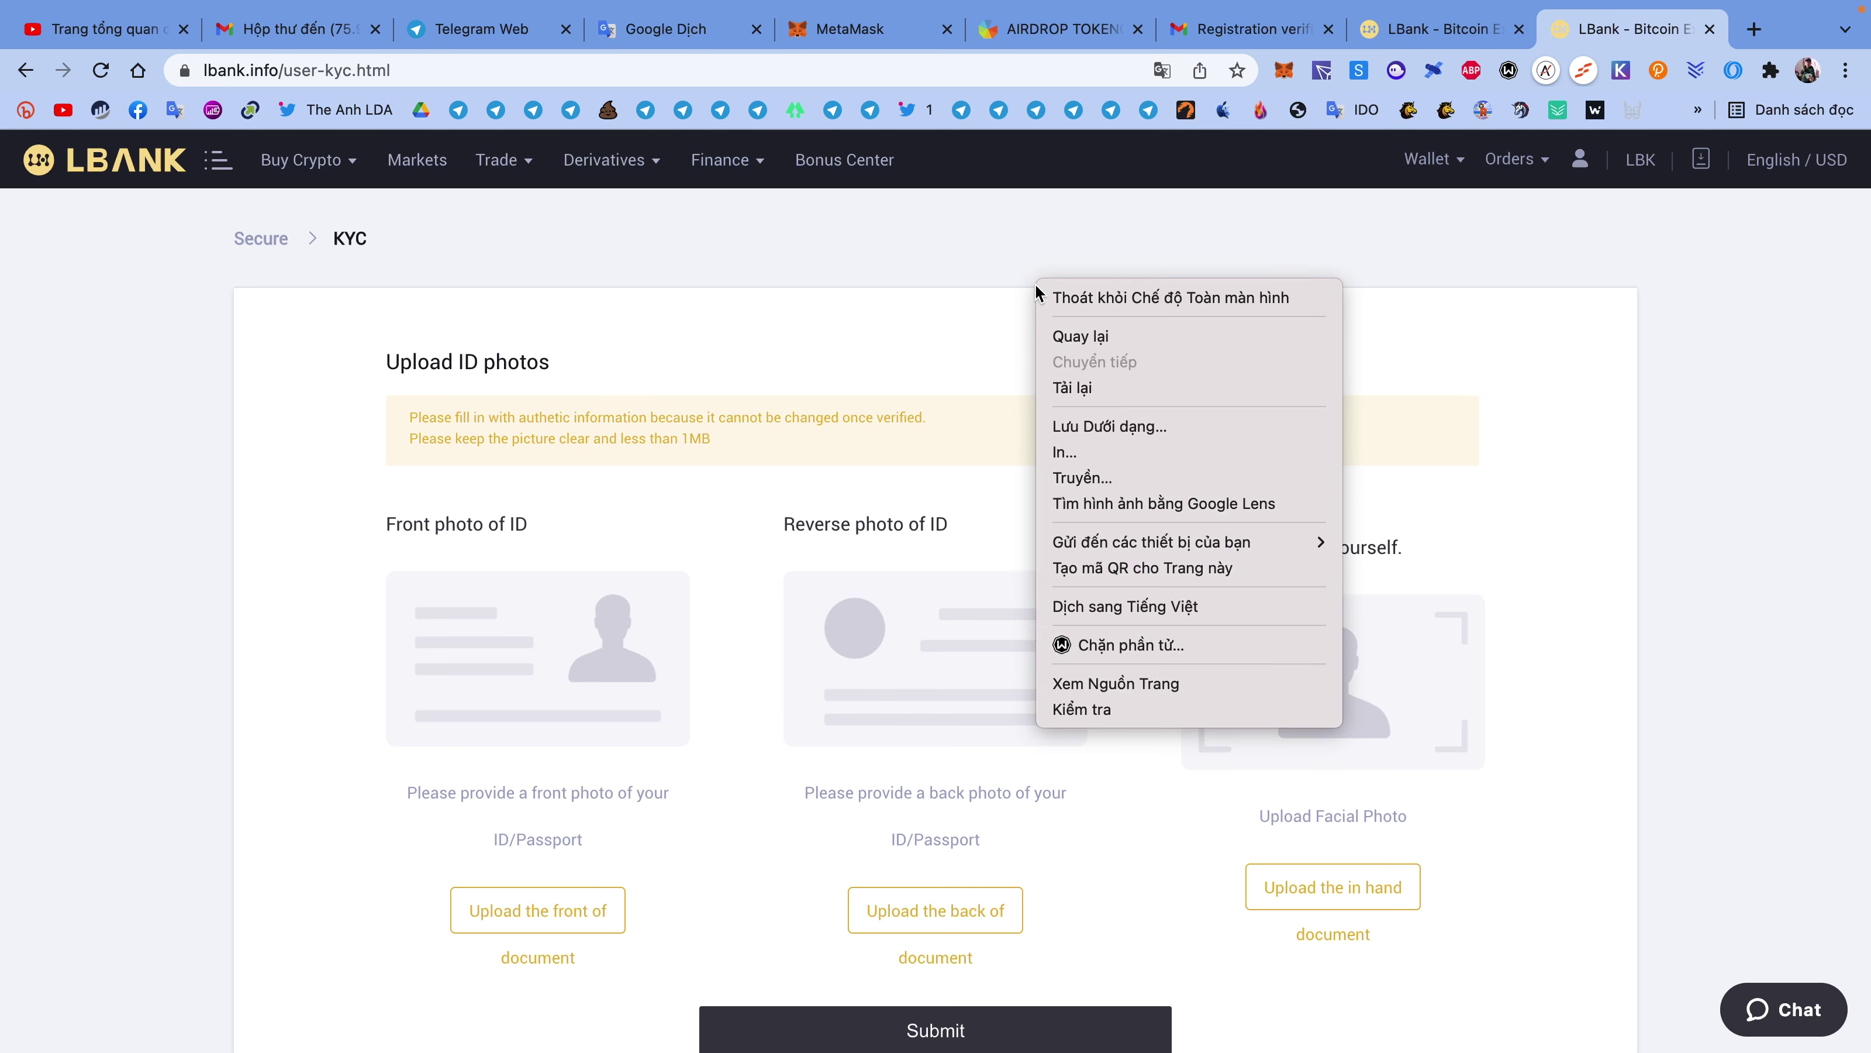
pyautogui.click(1131, 609)
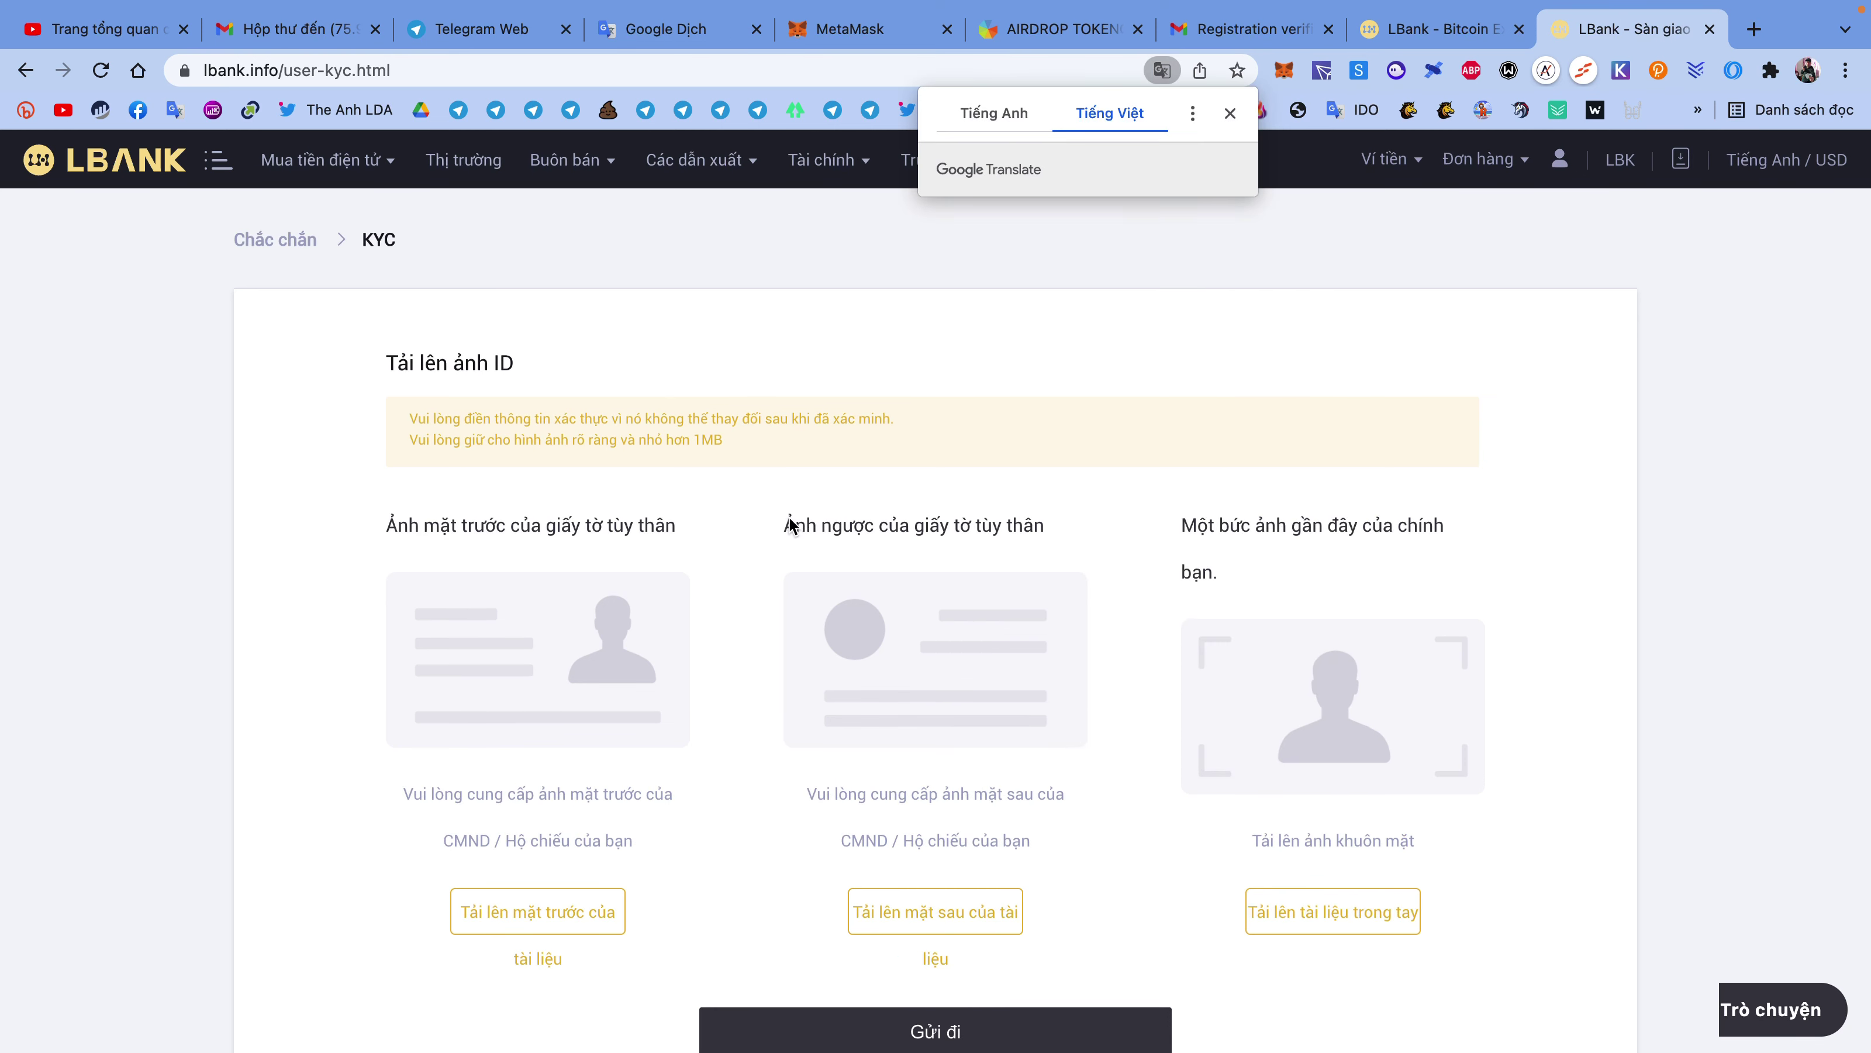
pyautogui.click(1004, 124)
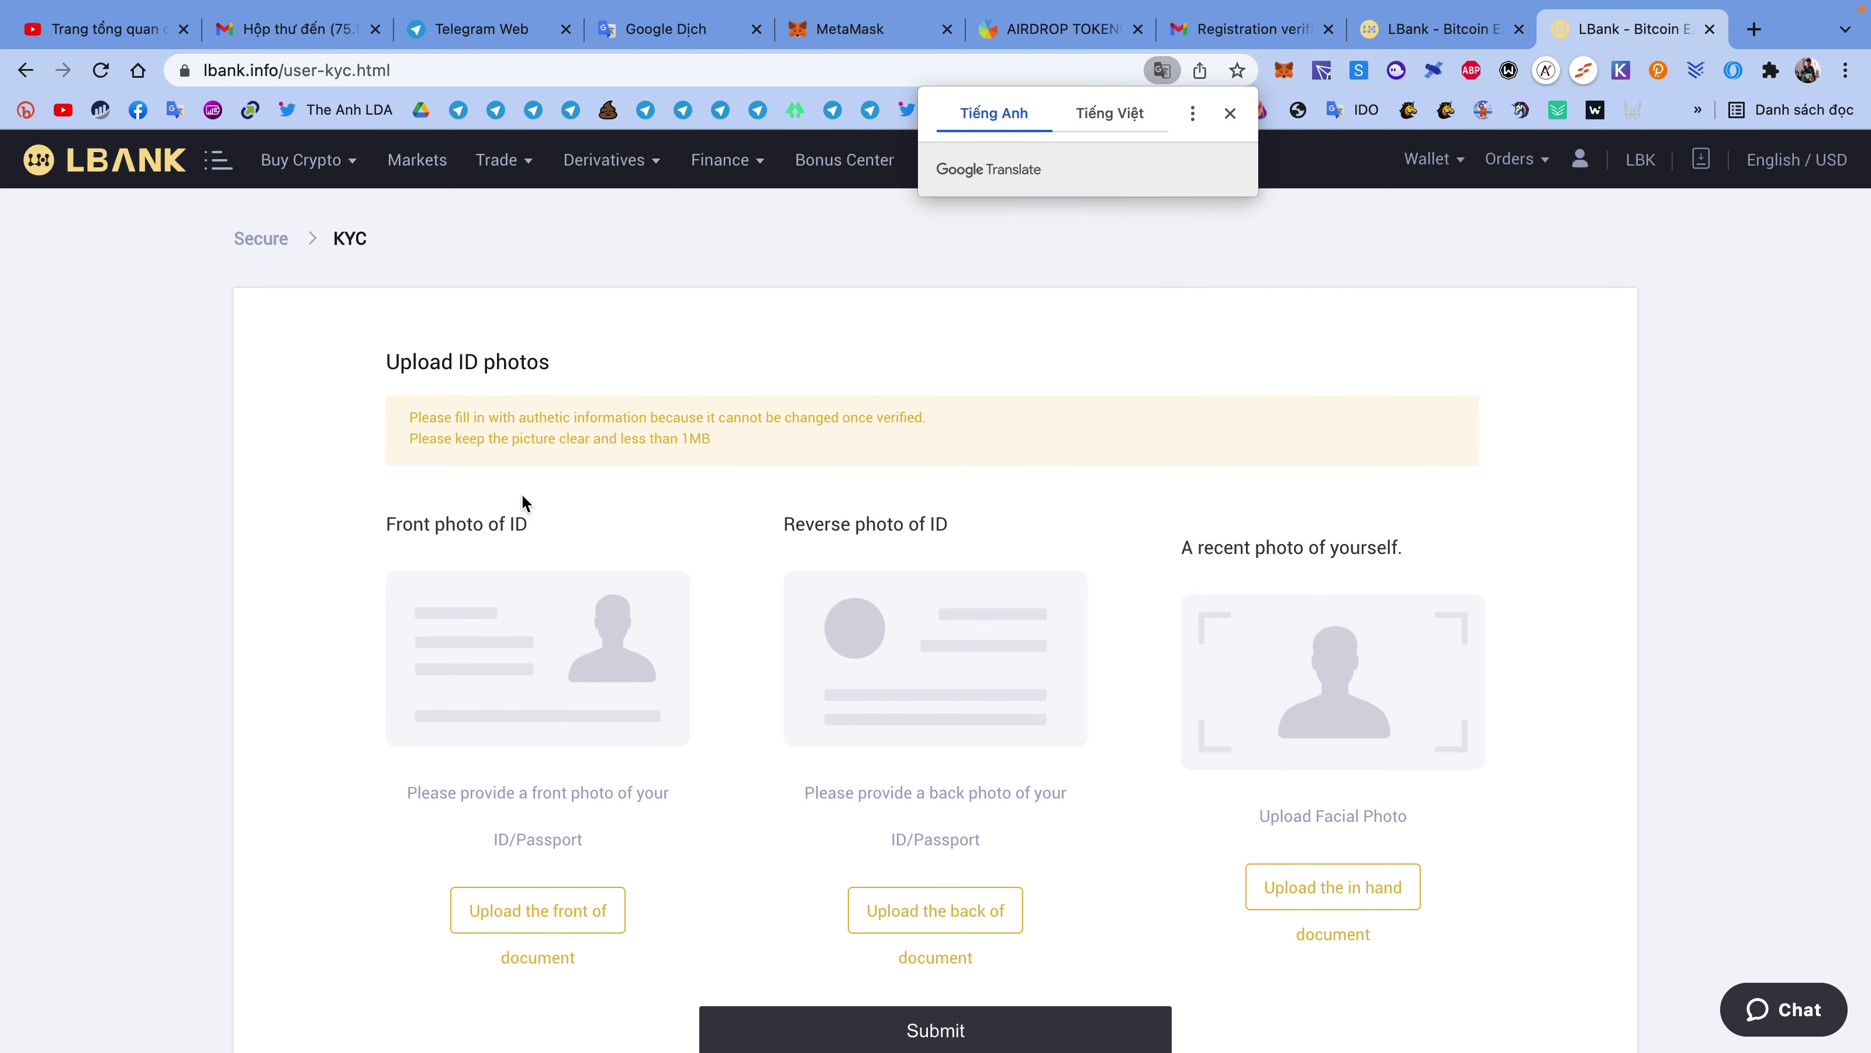
# Step: Highlight the notice on authentic information and its line about keeping the picture clear and less than 1MB
pyautogui.moveTo(410, 414); pyautogui.dragTo(780, 451)
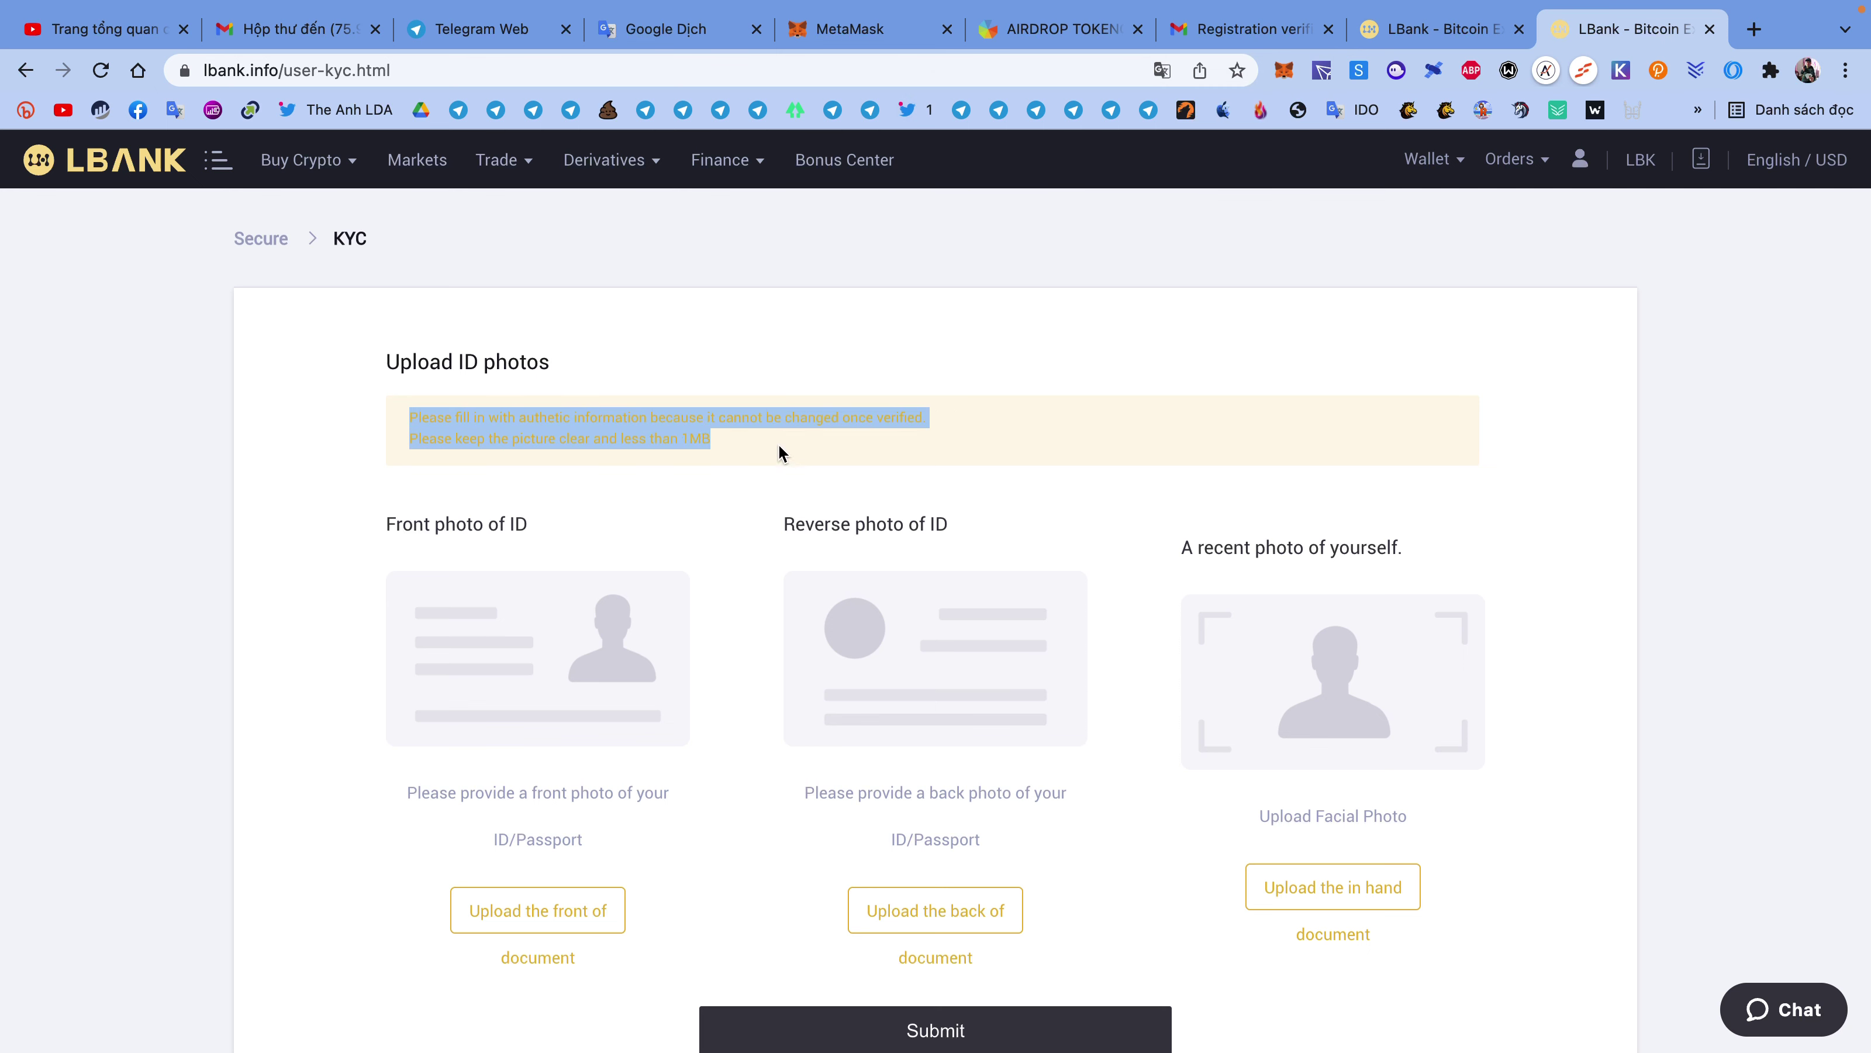
pyautogui.click(892, 453)
pyautogui.moveTo(713, 448); pyautogui.dragTo(388, 447)
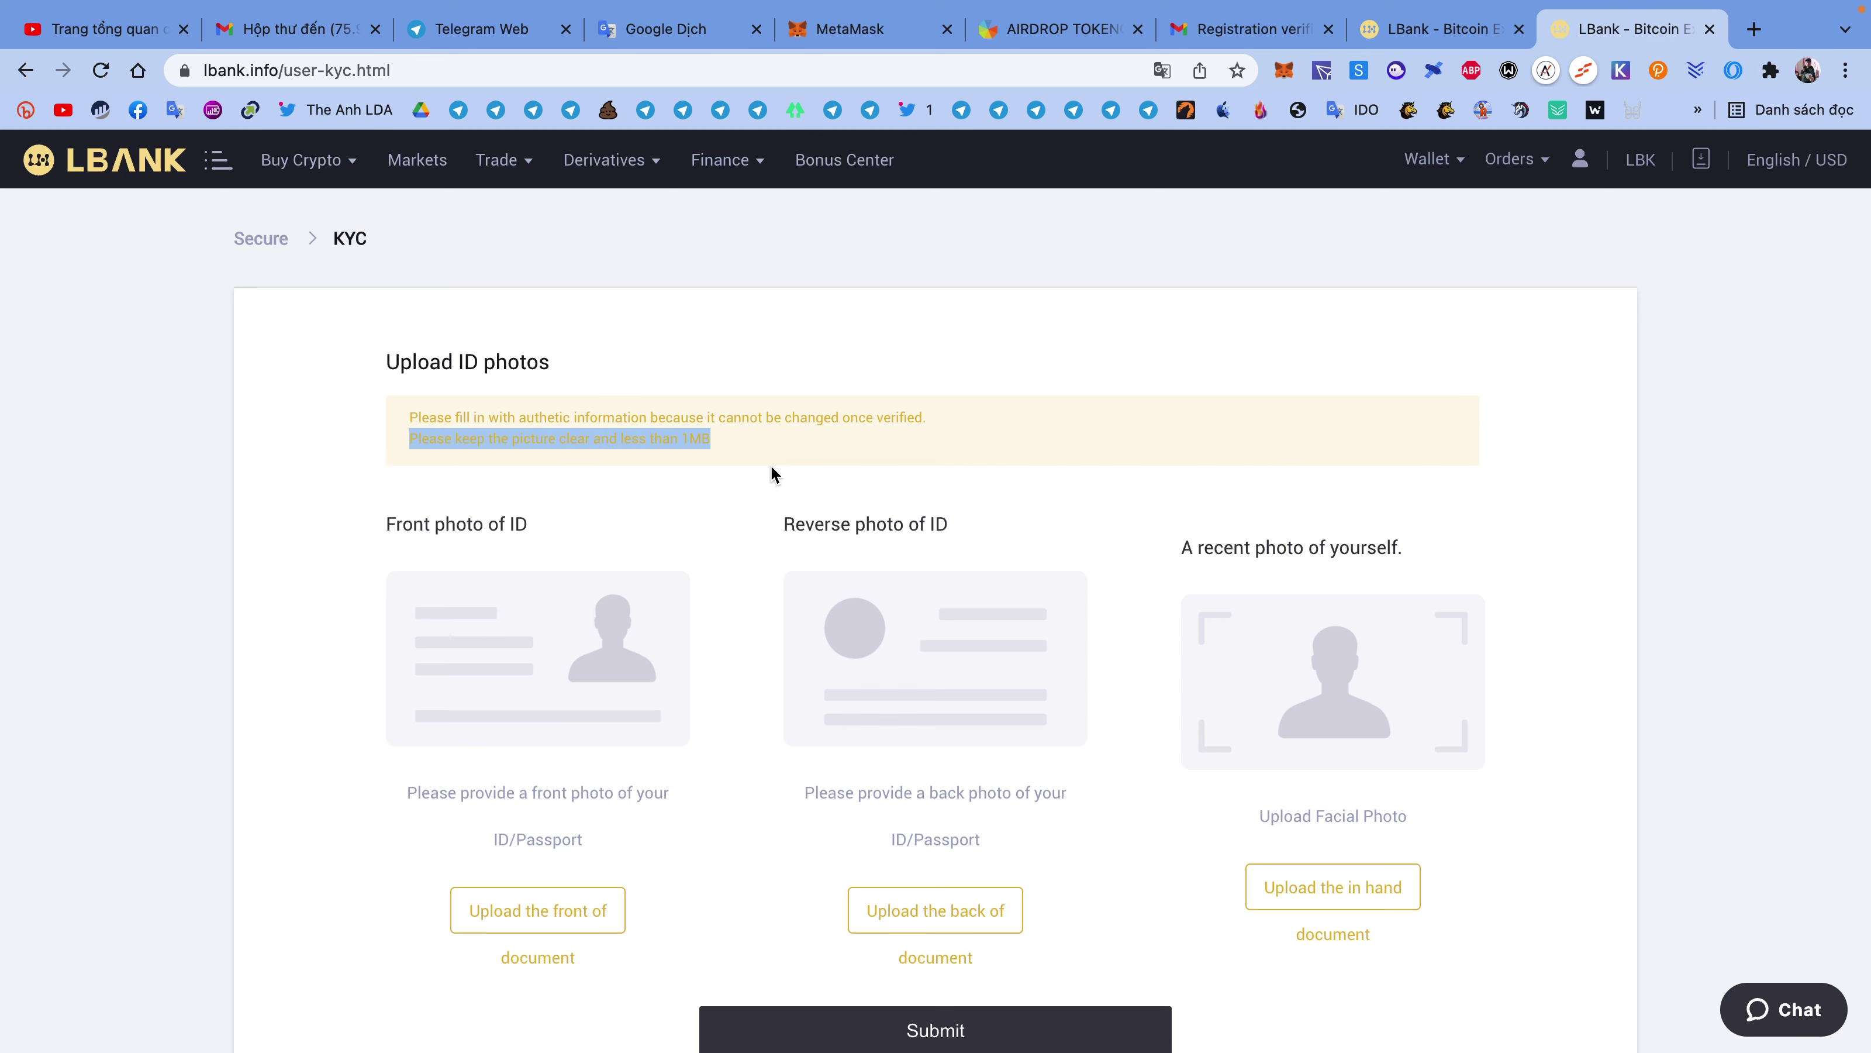
# Step: Open Facebook in a new browser tab and return to the LBank ID photo upload page
pyautogui.click(1755, 29)
pyautogui.click(138, 110)
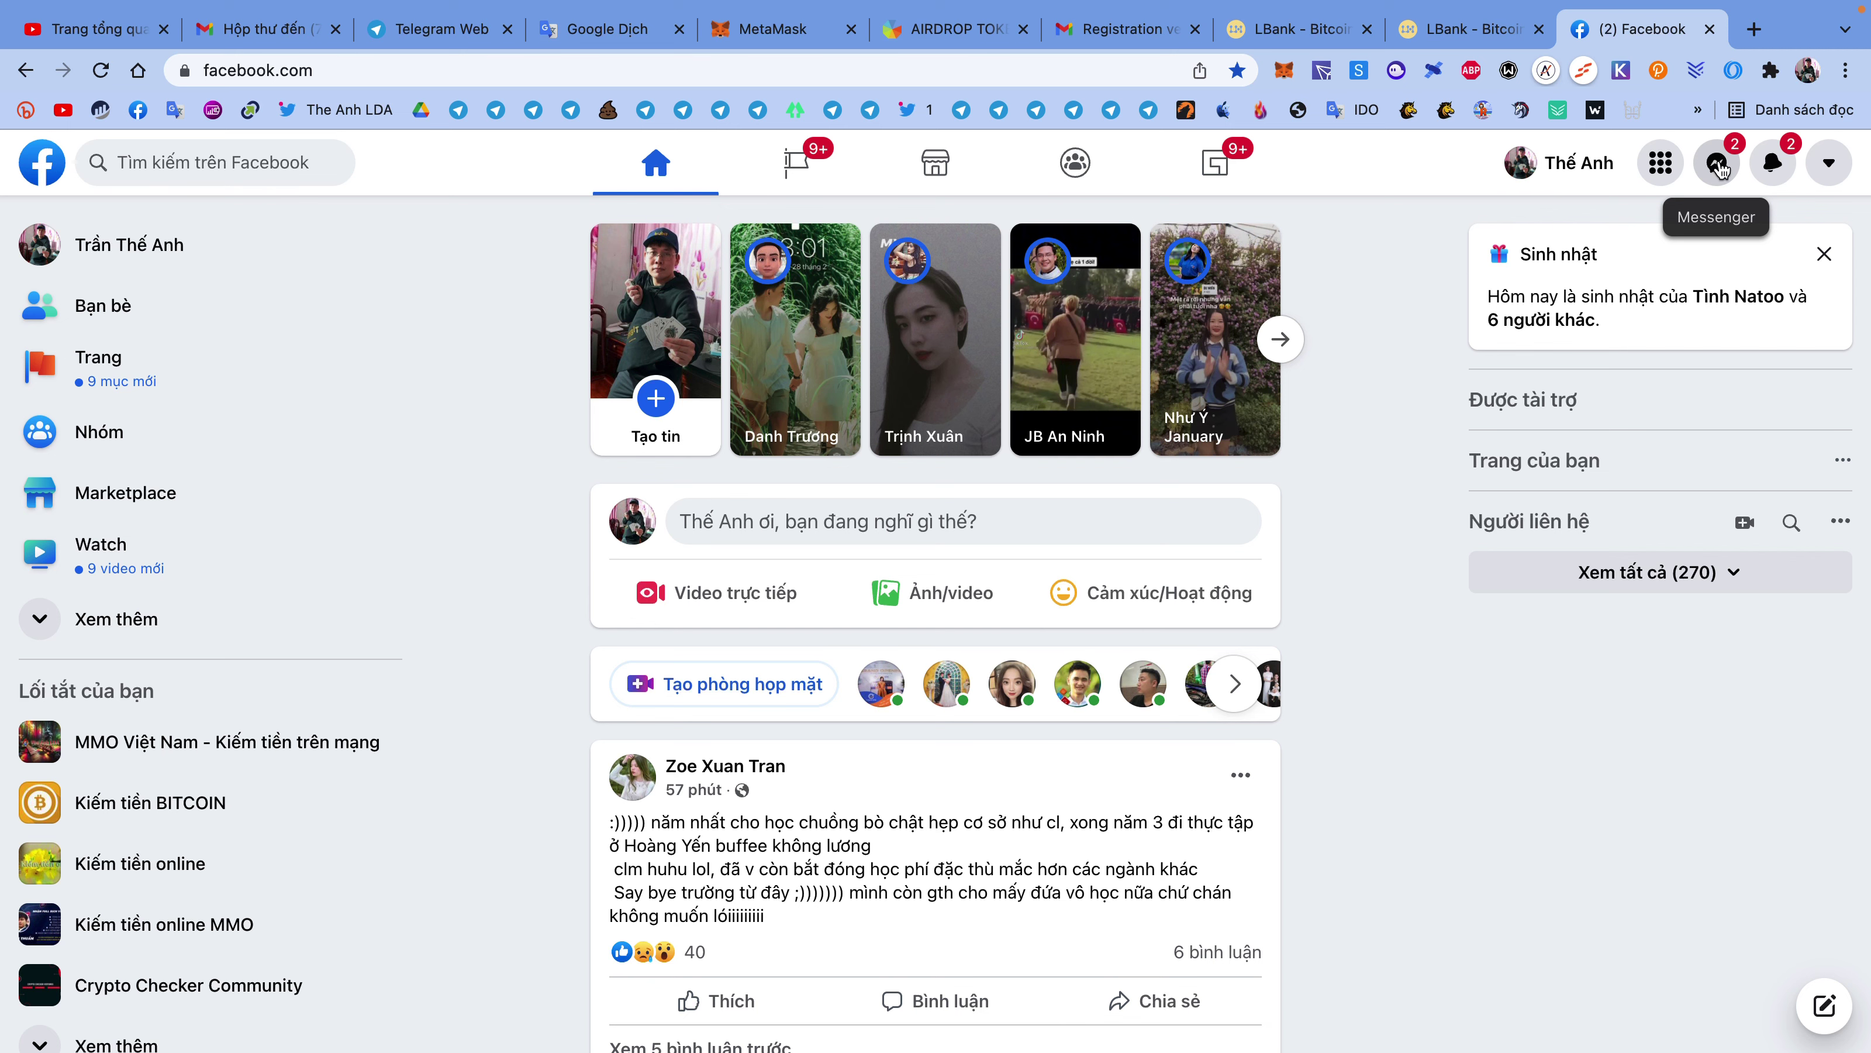
pyautogui.click(1444, 29)
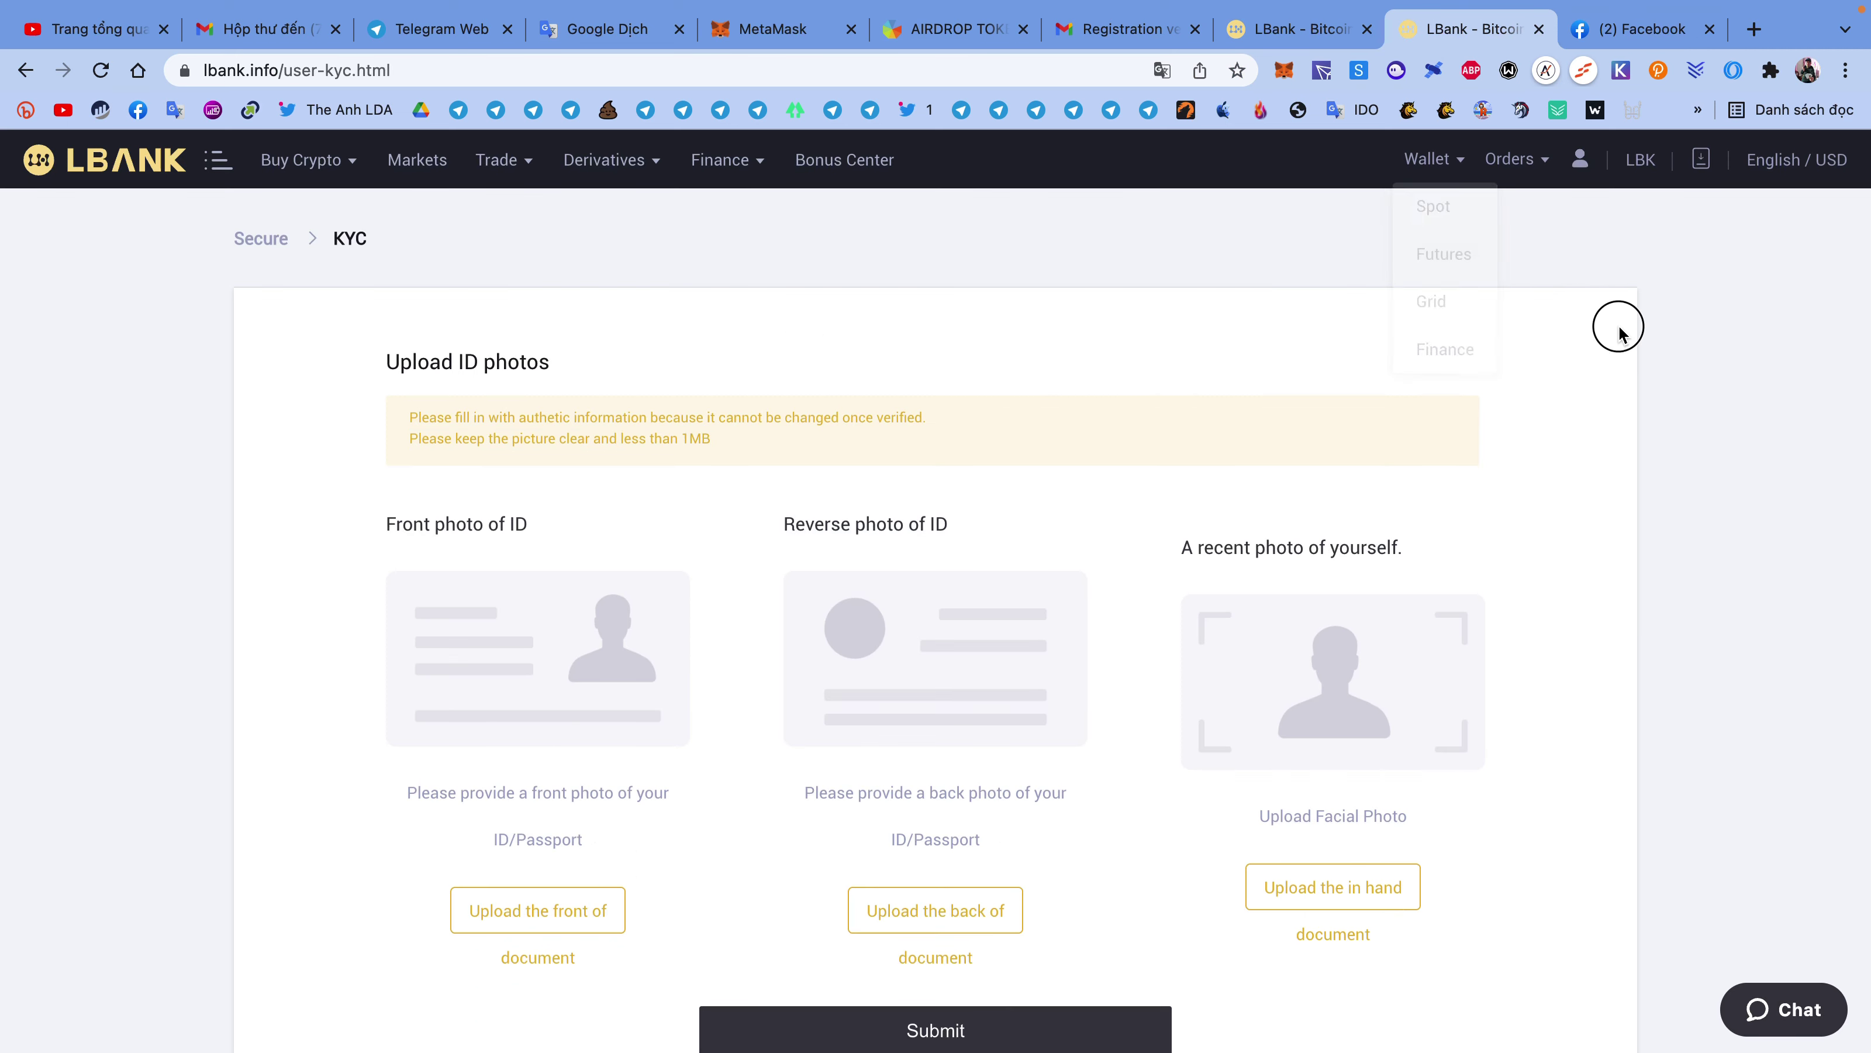
pyautogui.scroll(-1, 1629, 328)
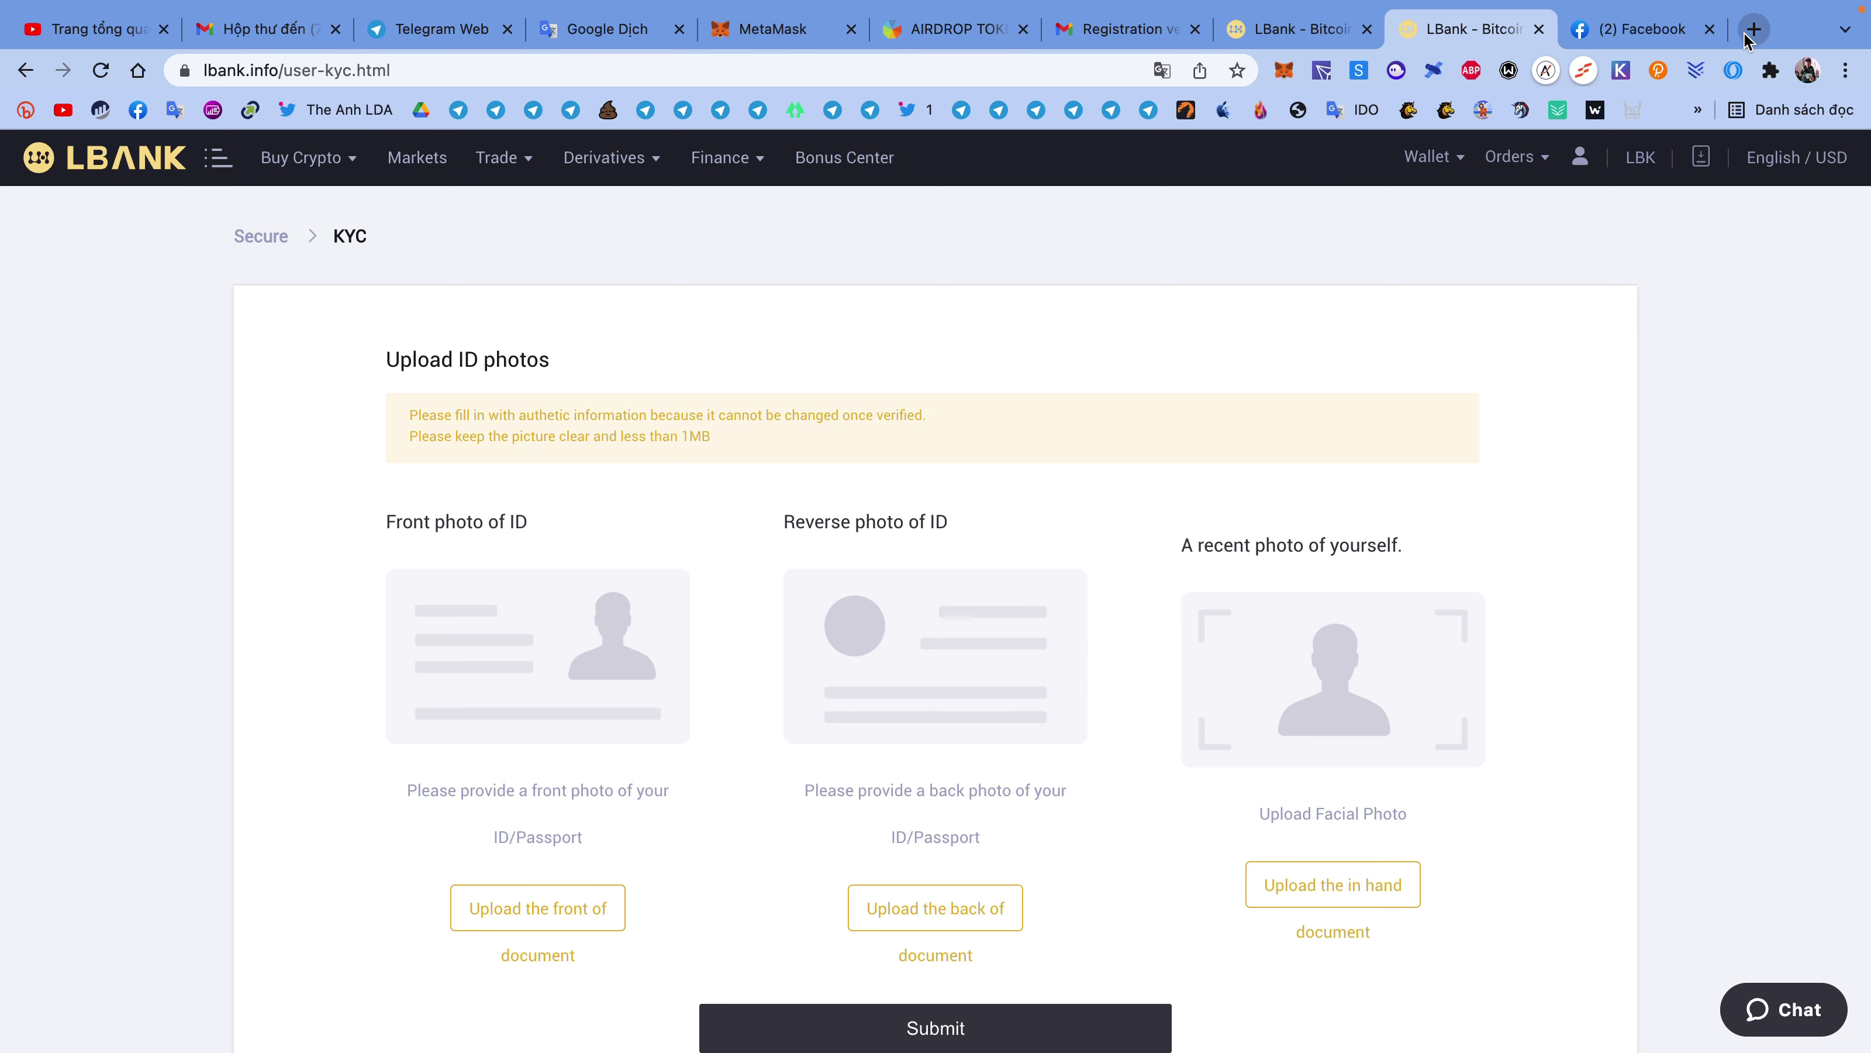
pyautogui.scroll(-2, 1652, 209)
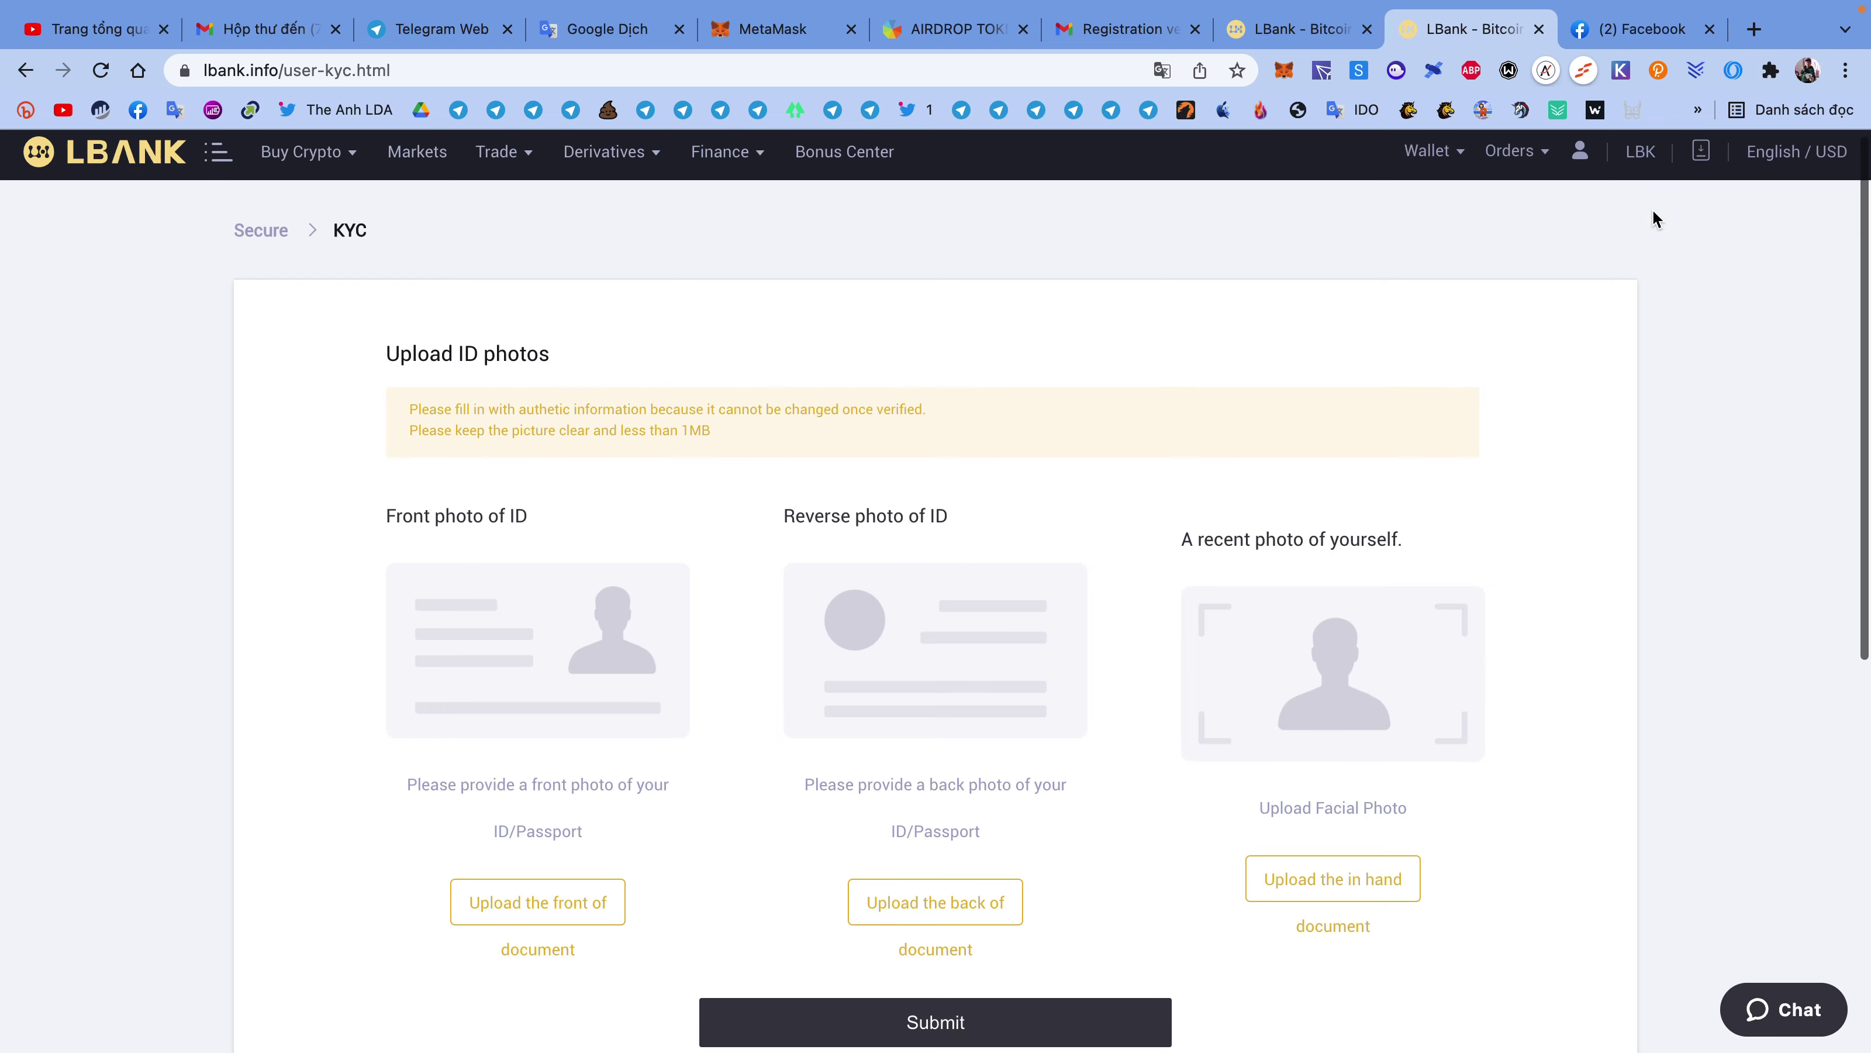
# Step: View the Facebook home page again and switch back through the LBank KYC page to the LBank home page
pyautogui.click(1623, 32)
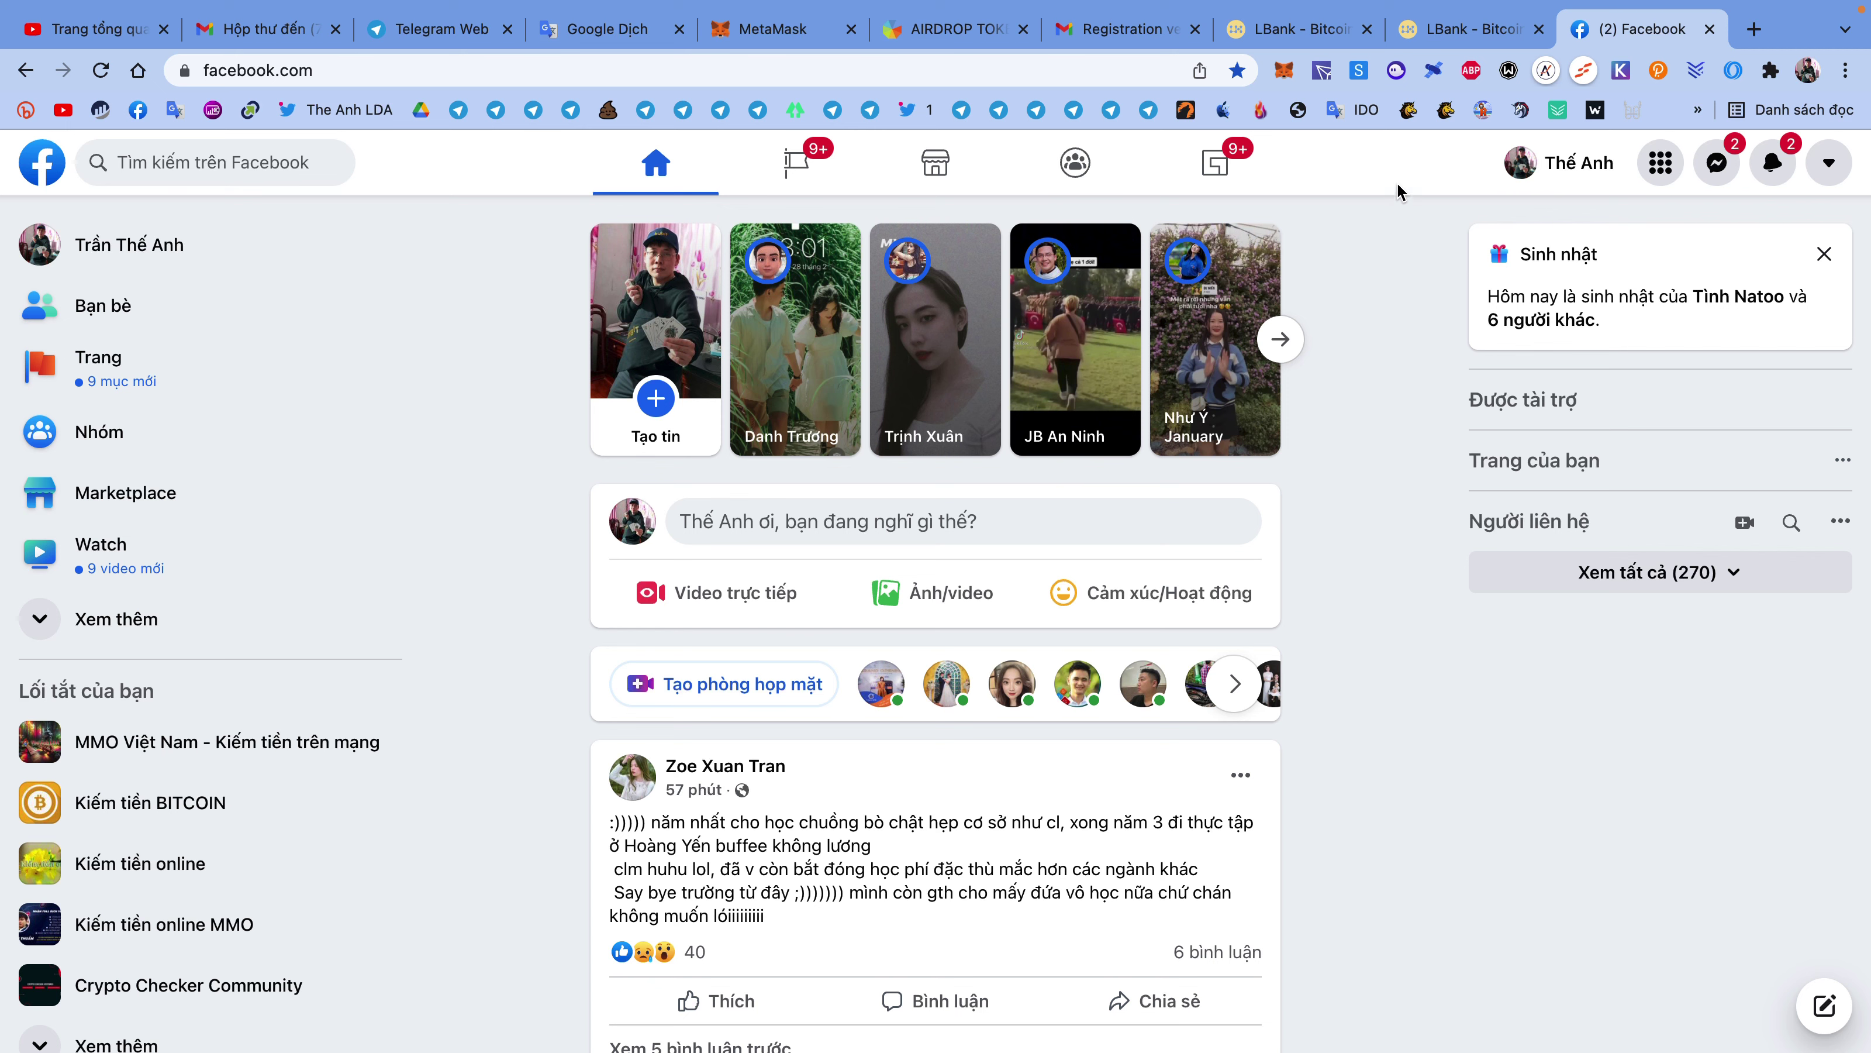
pyautogui.click(1443, 29)
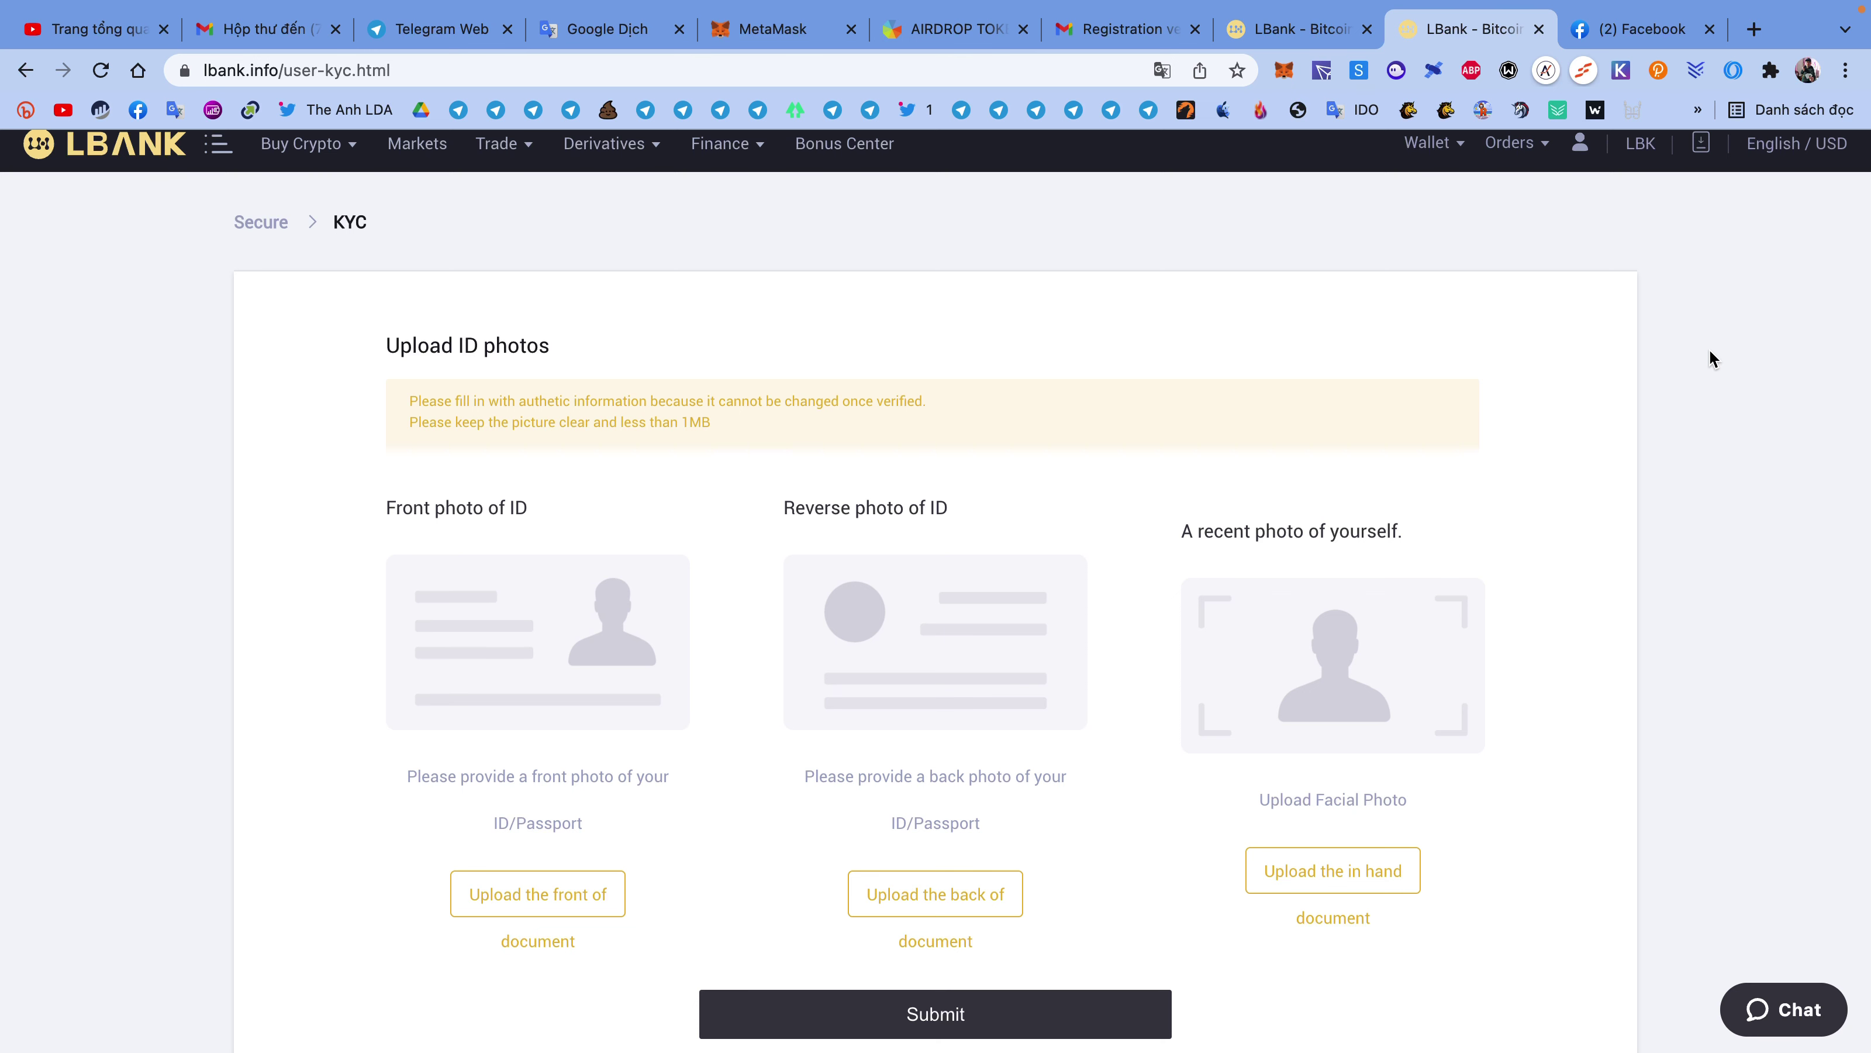
pyautogui.click(1284, 33)
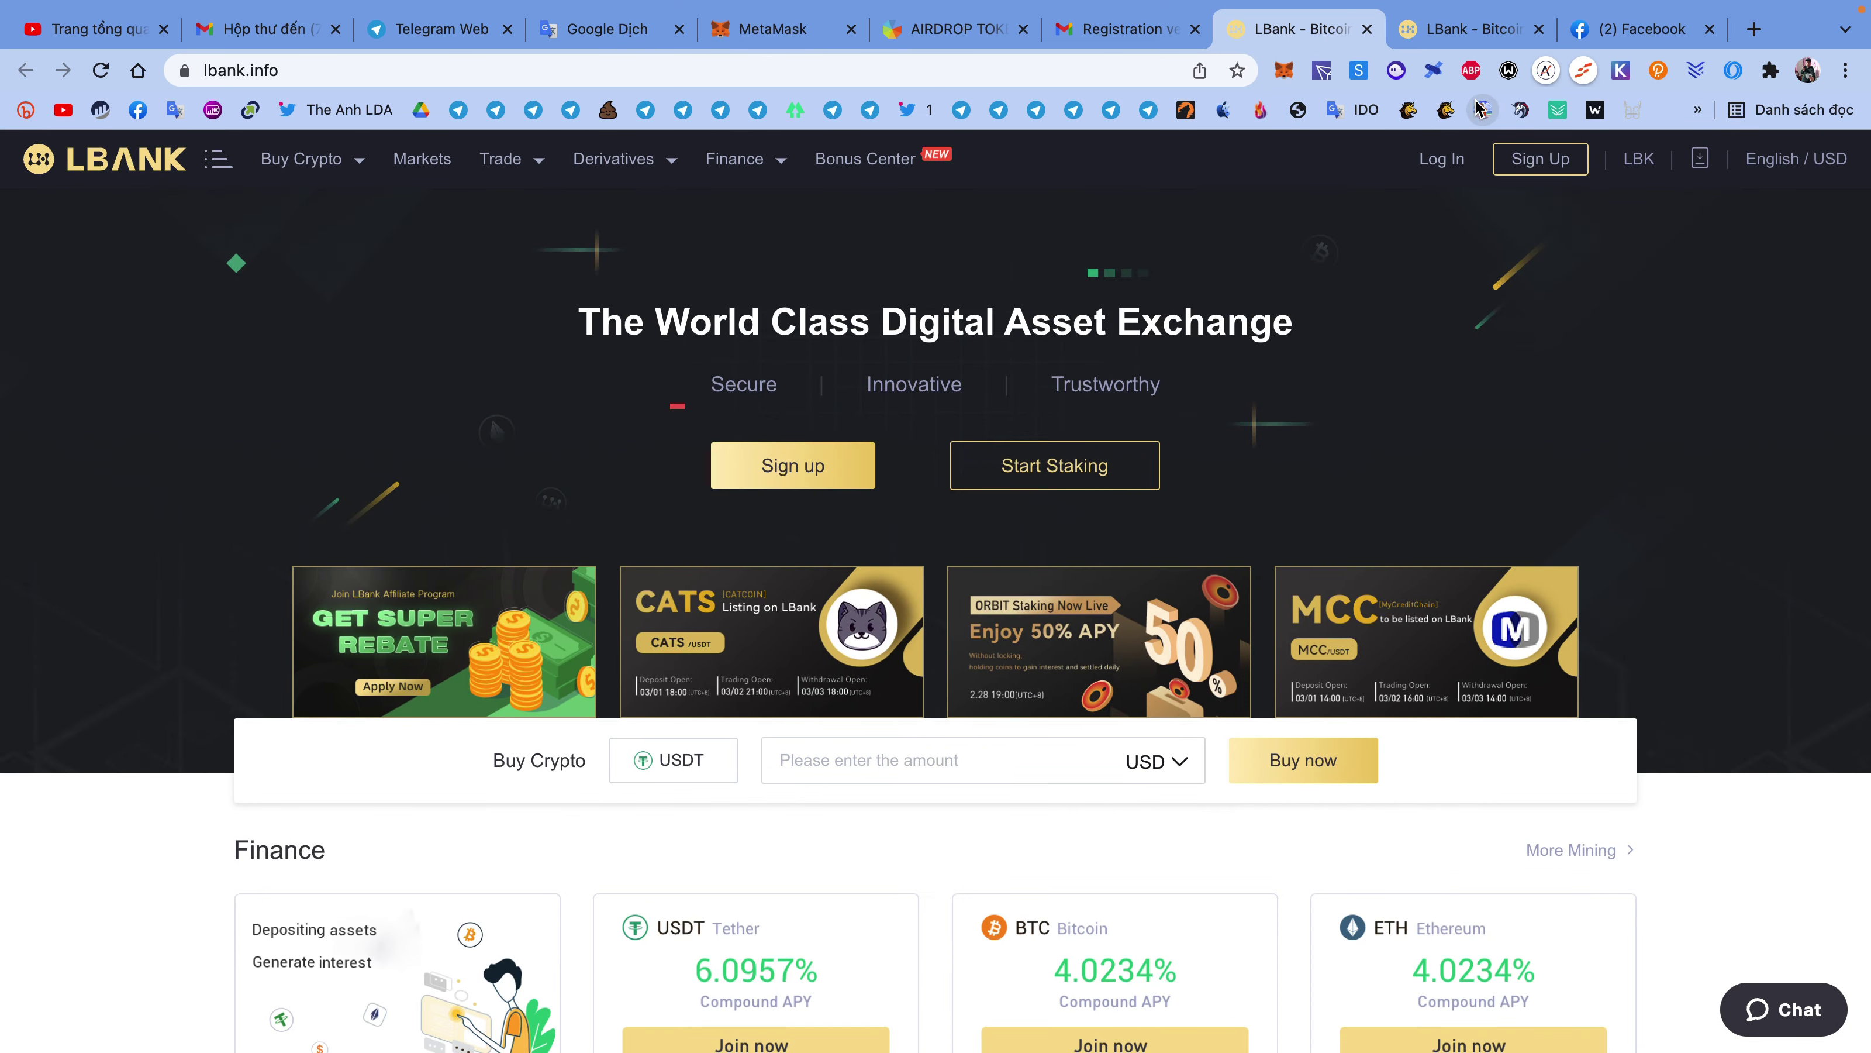